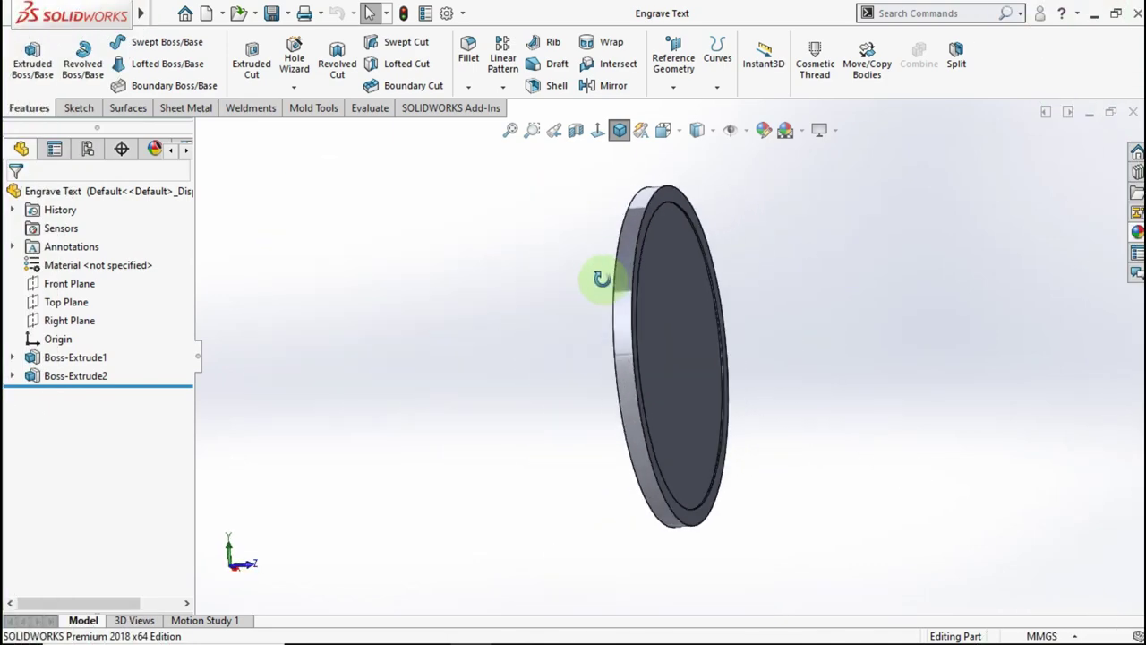
Start Sketch3 on the disc's recessed front face in isometric view, then view it normal-to
middle_drag(601, 278, 591, 176)
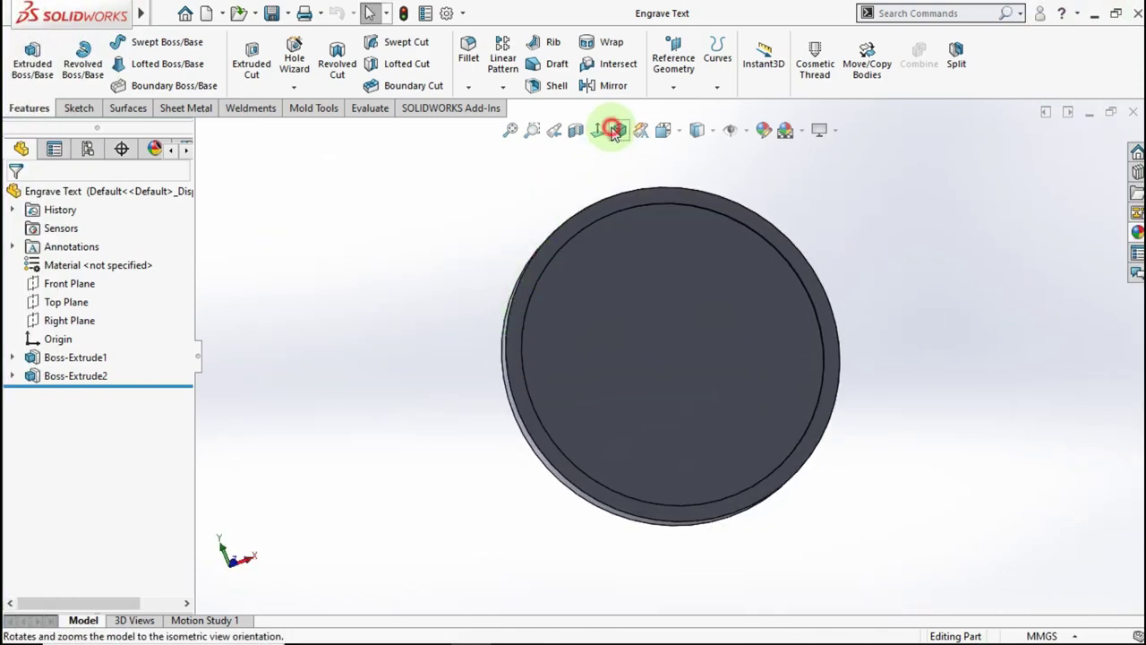
click(619, 130)
click(633, 349)
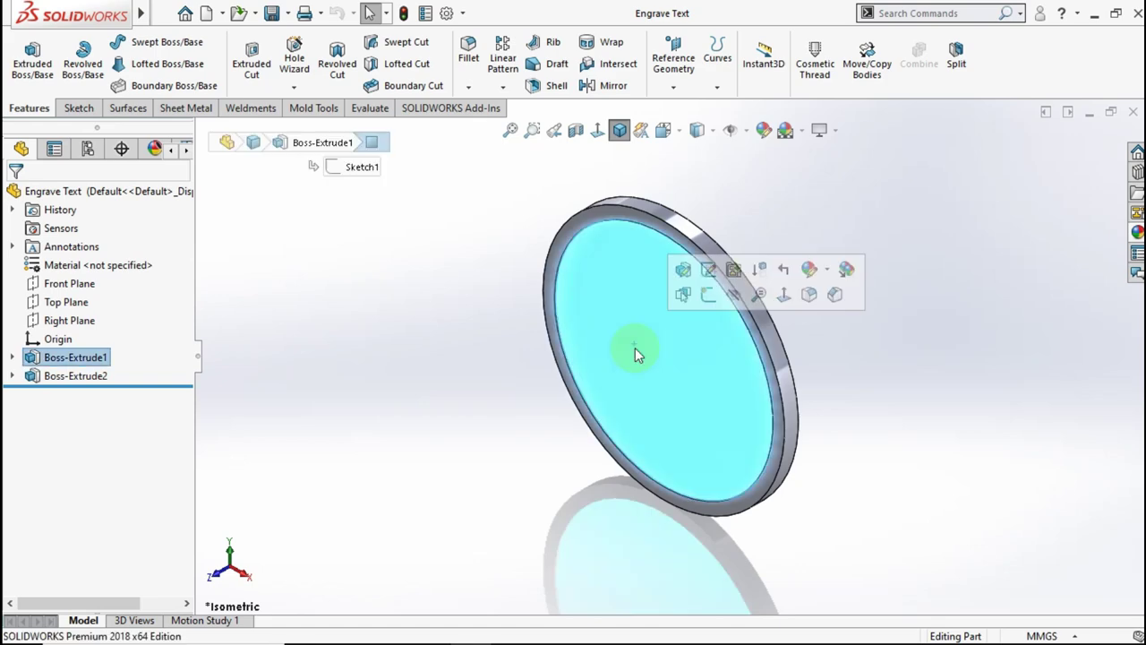
click(699, 298)
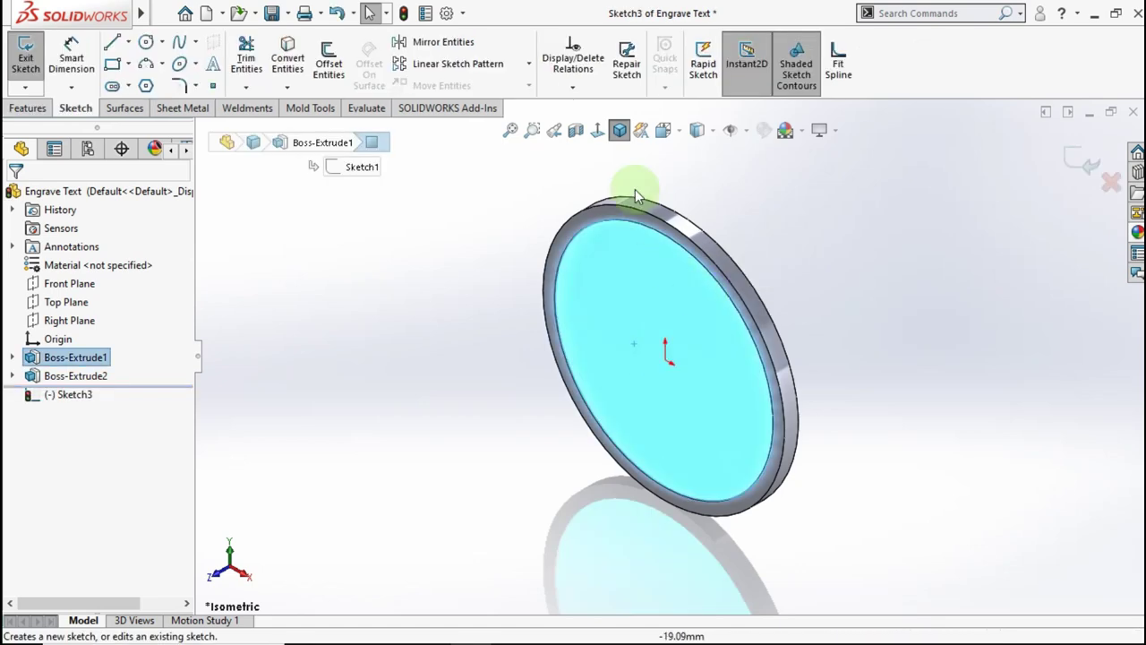
click(597, 130)
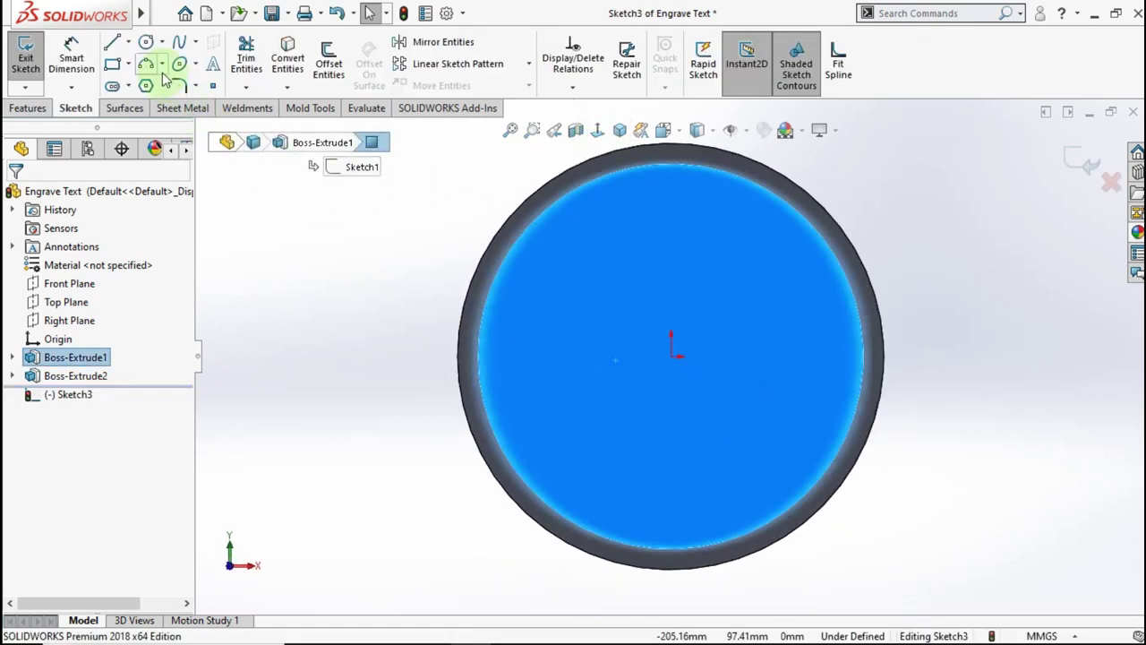
Draw a horizontal midpoint line from the origin out to near the disc's right edge
click(128, 42)
click(150, 102)
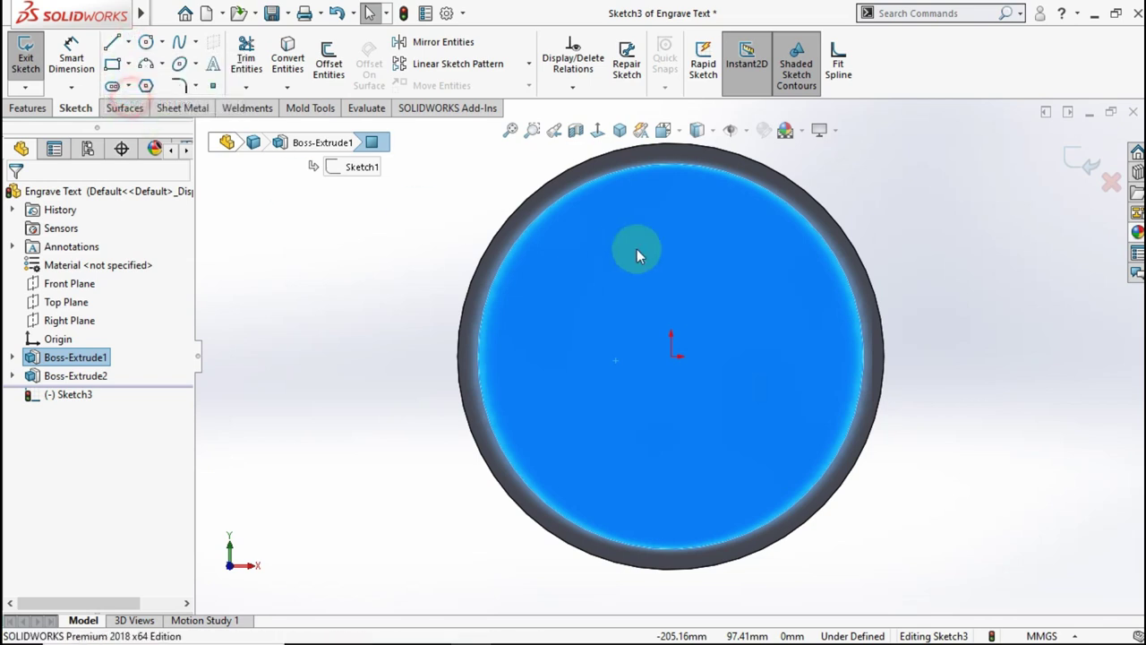
click(672, 356)
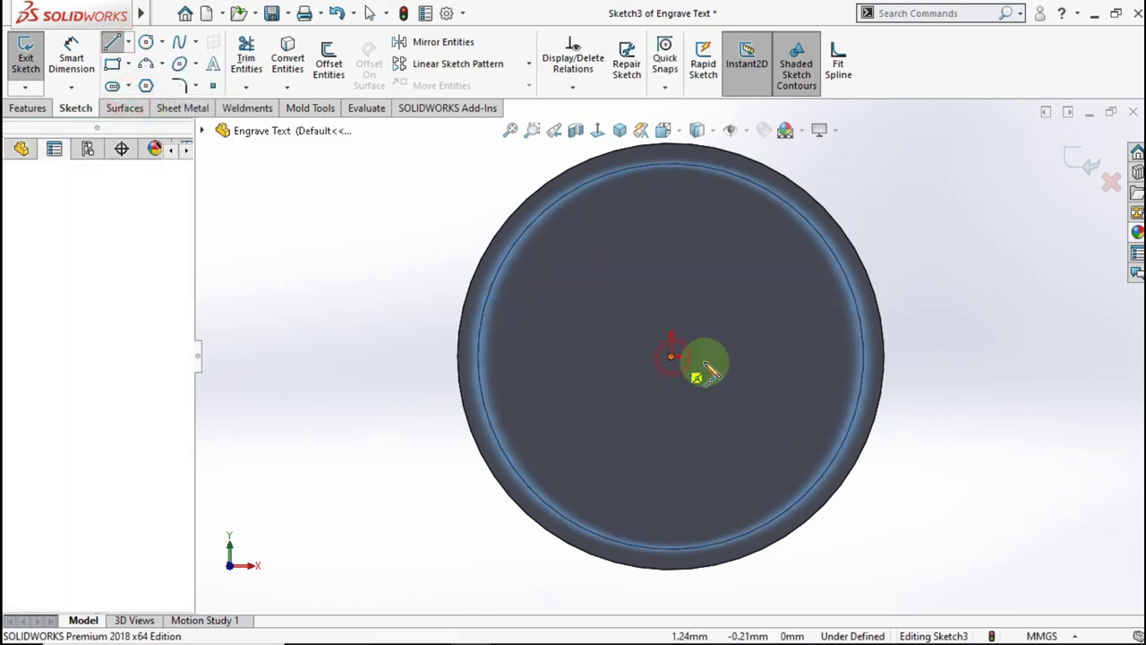
click(820, 356)
key(Escape)
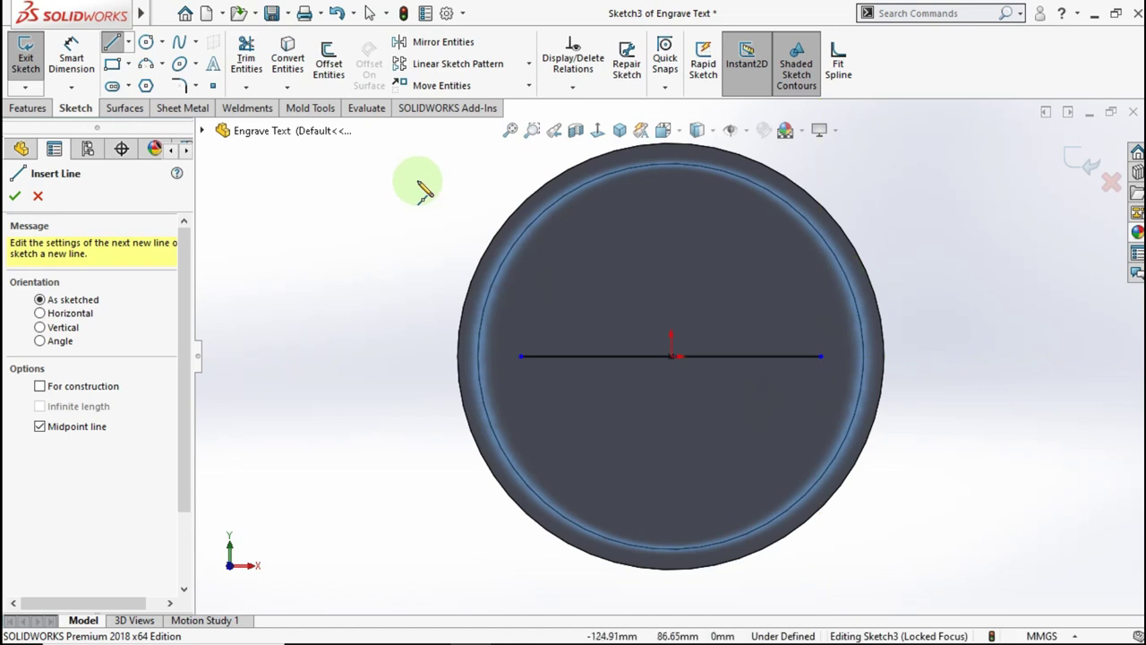
Draw a three-point arc above the line, joining its left and right endpoints
click(162, 65)
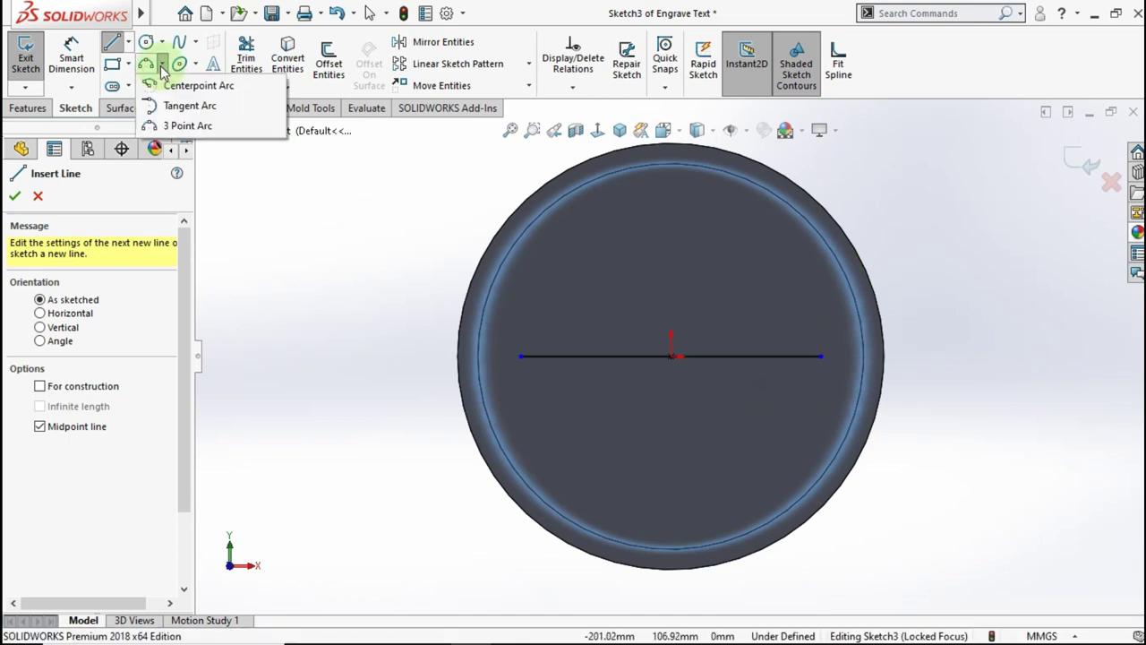
click(166, 119)
click(521, 355)
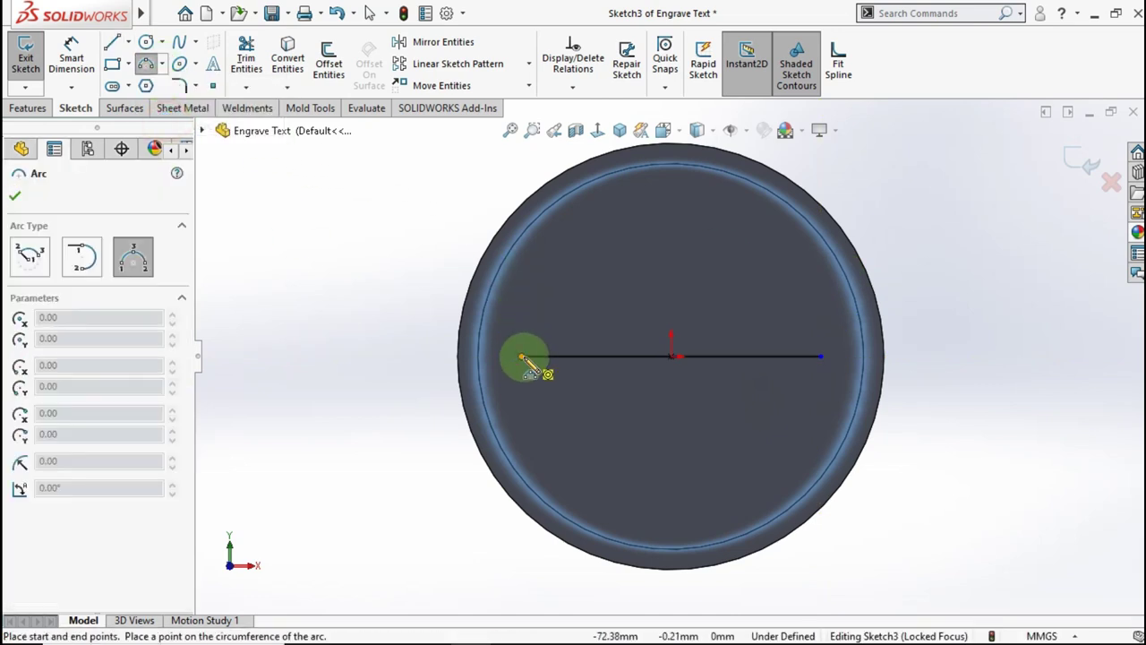
click(821, 355)
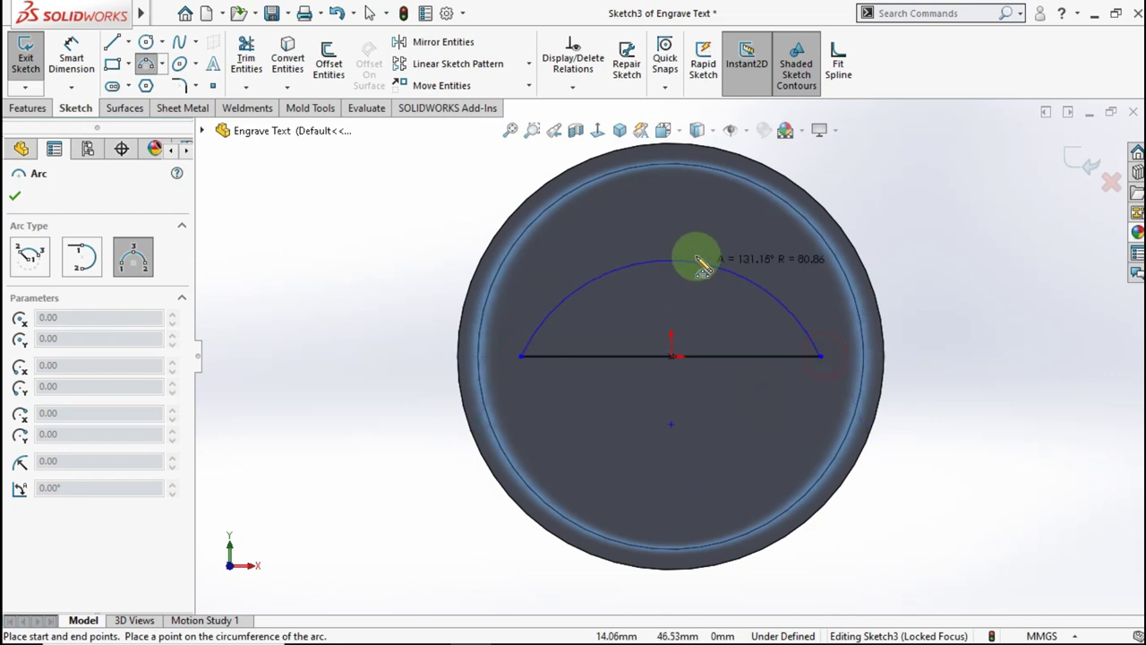
click(686, 211)
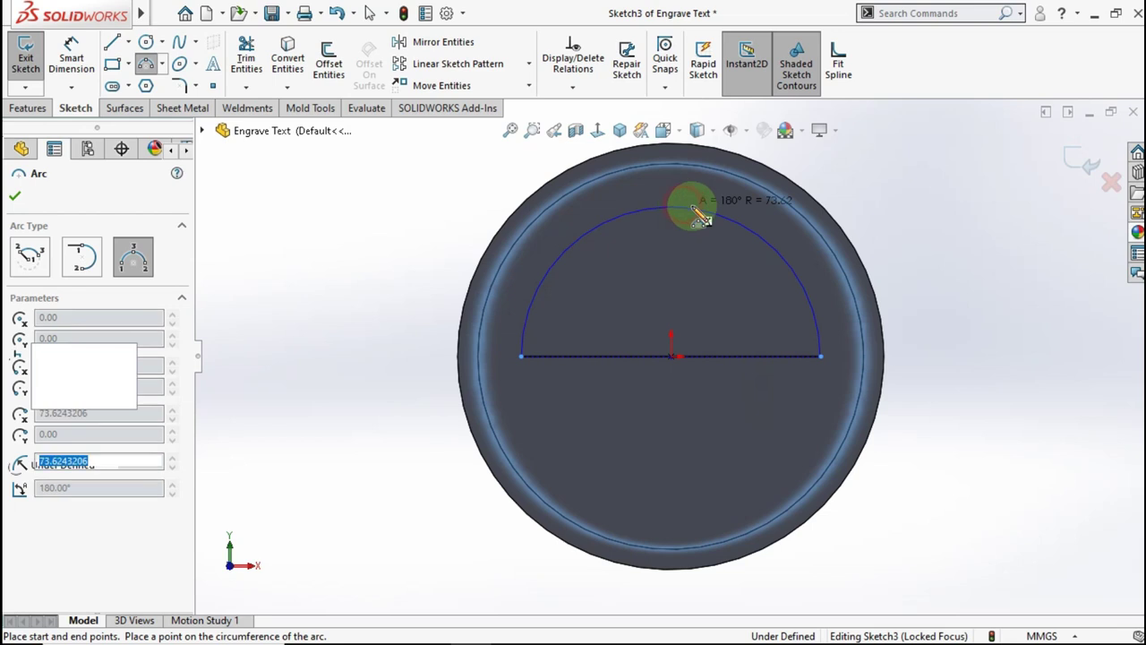
key(Escape)
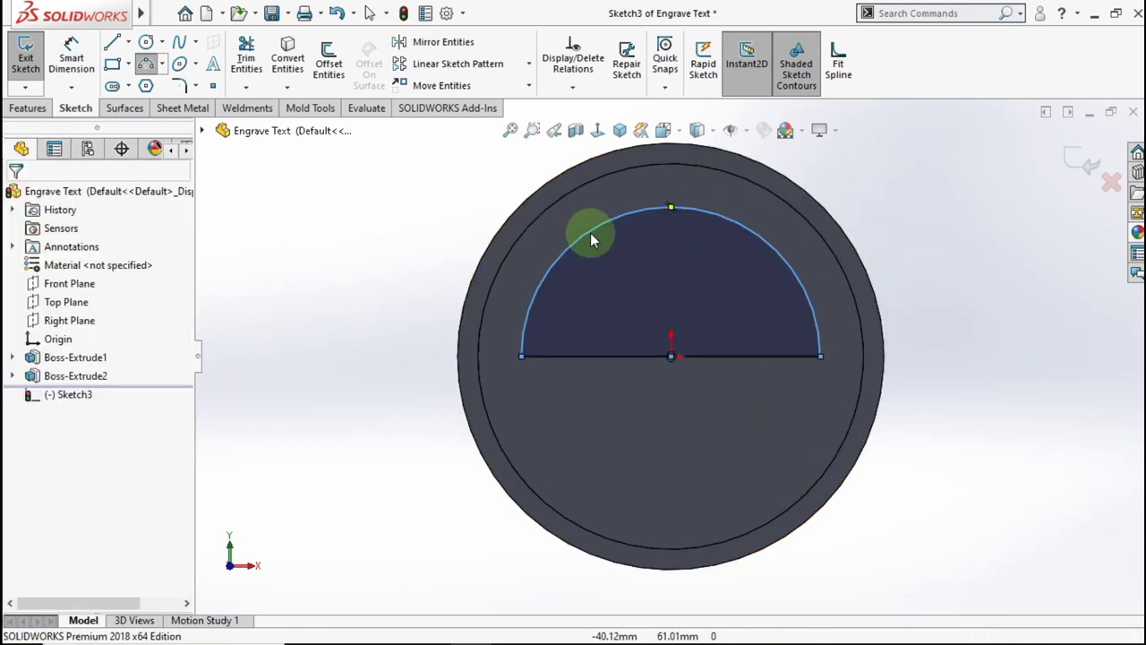
Draw a second three-point arc below the line between the same two endpoints
click(149, 65)
click(521, 355)
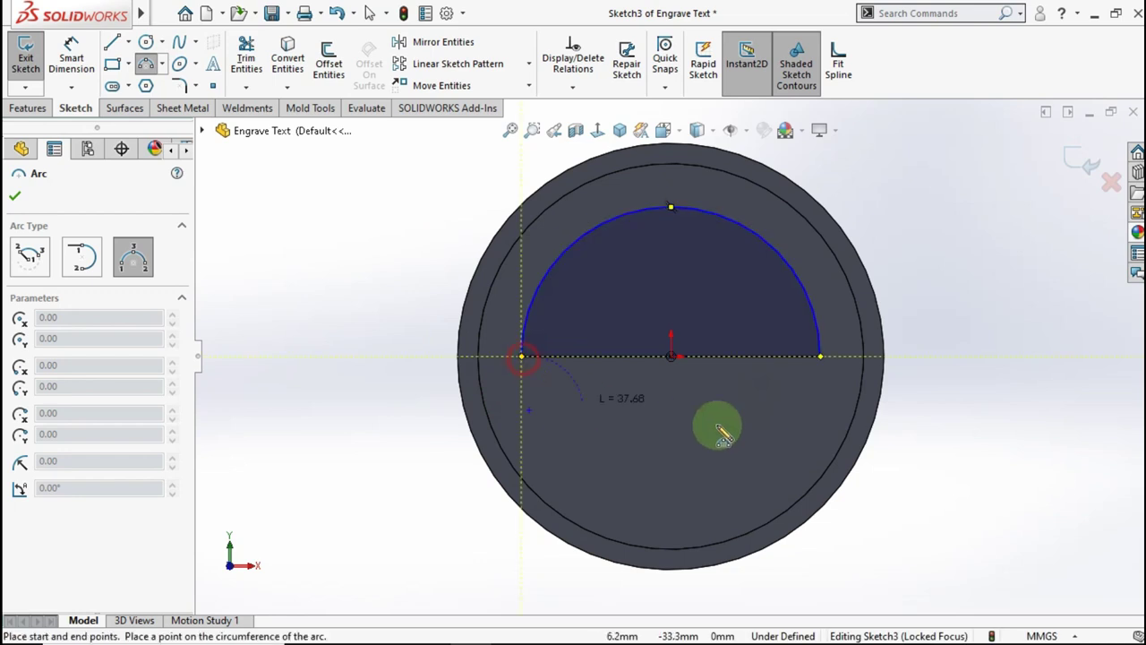
click(820, 356)
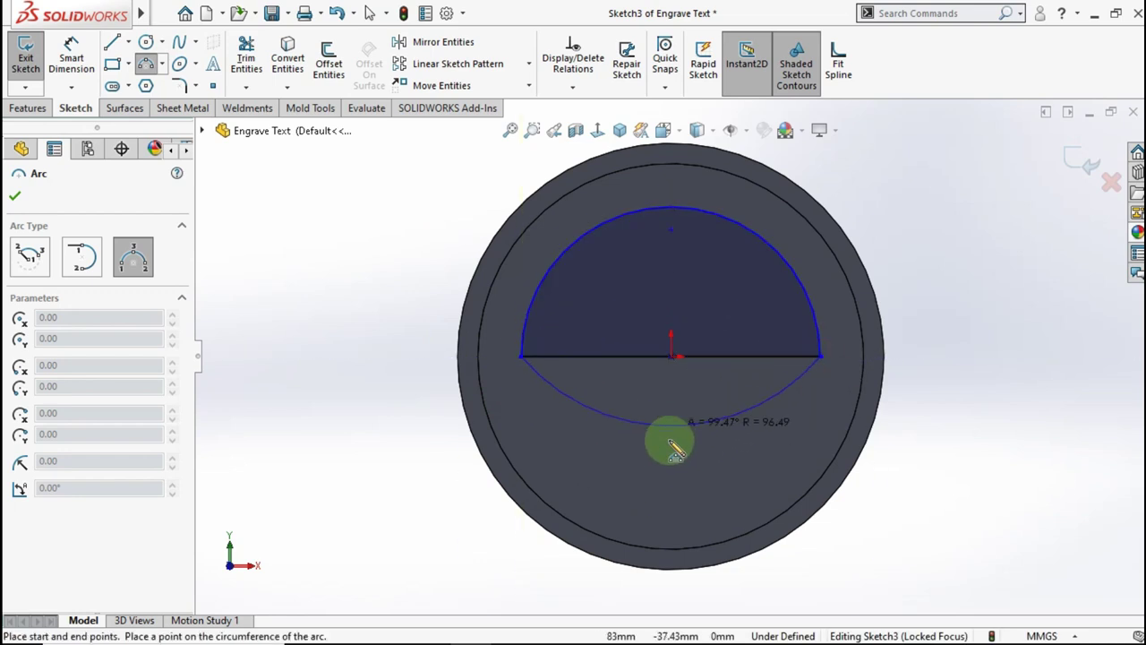
click(678, 504)
key(Escape)
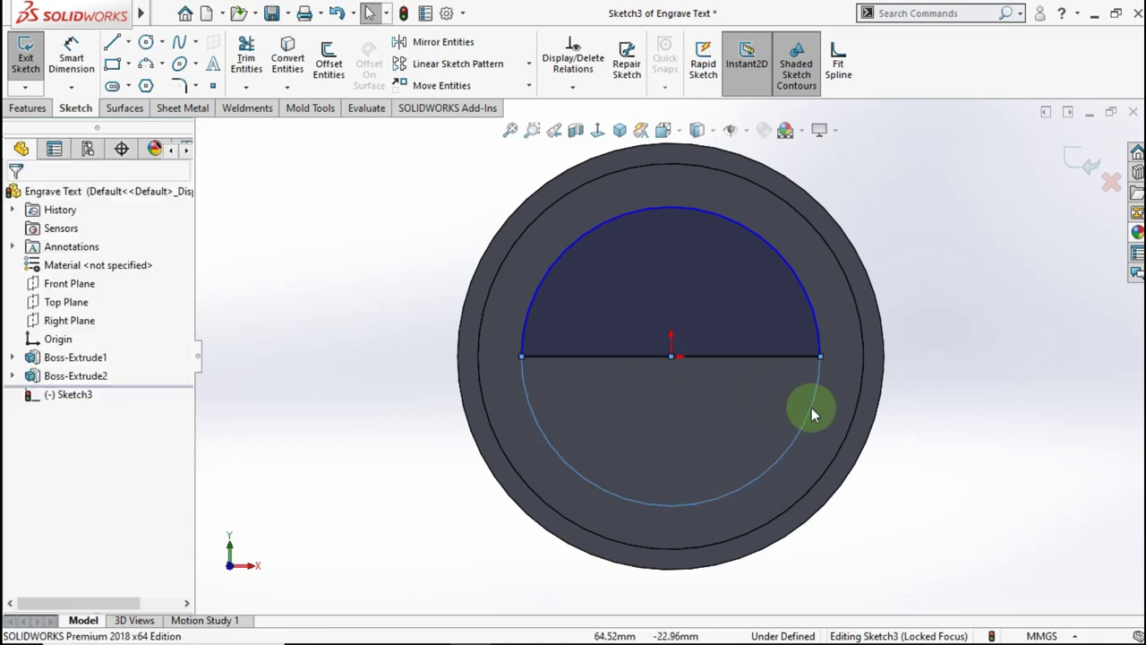
Inspect the upper arc and the arcs' shared centre point, radius 73.62 mm
click(1047, 412)
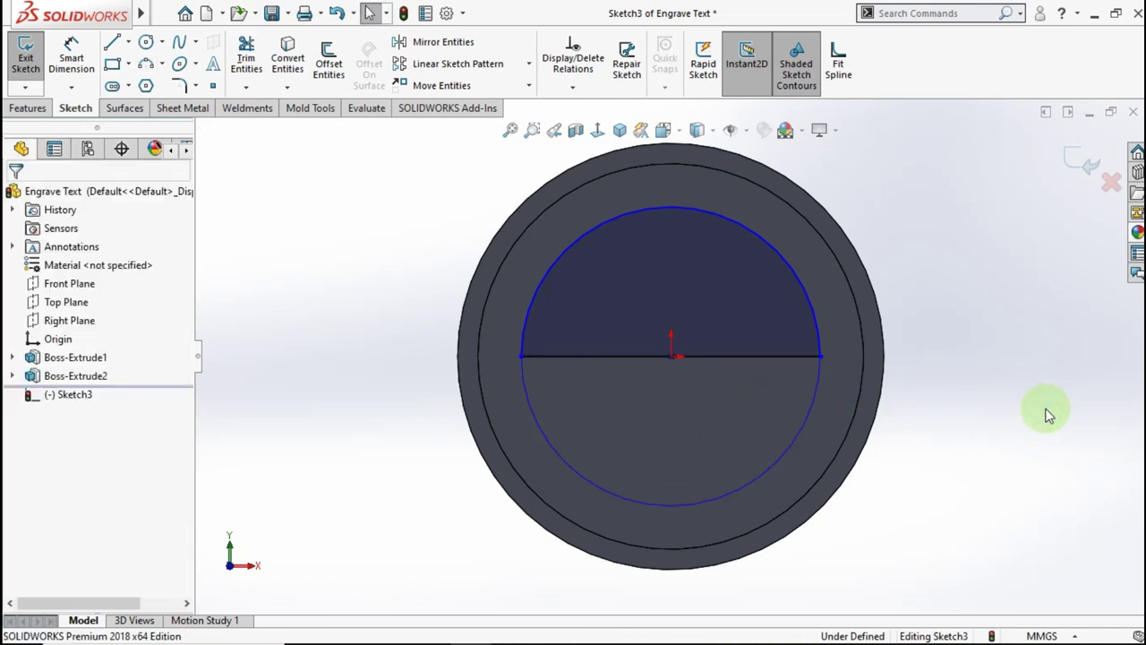
click(811, 314)
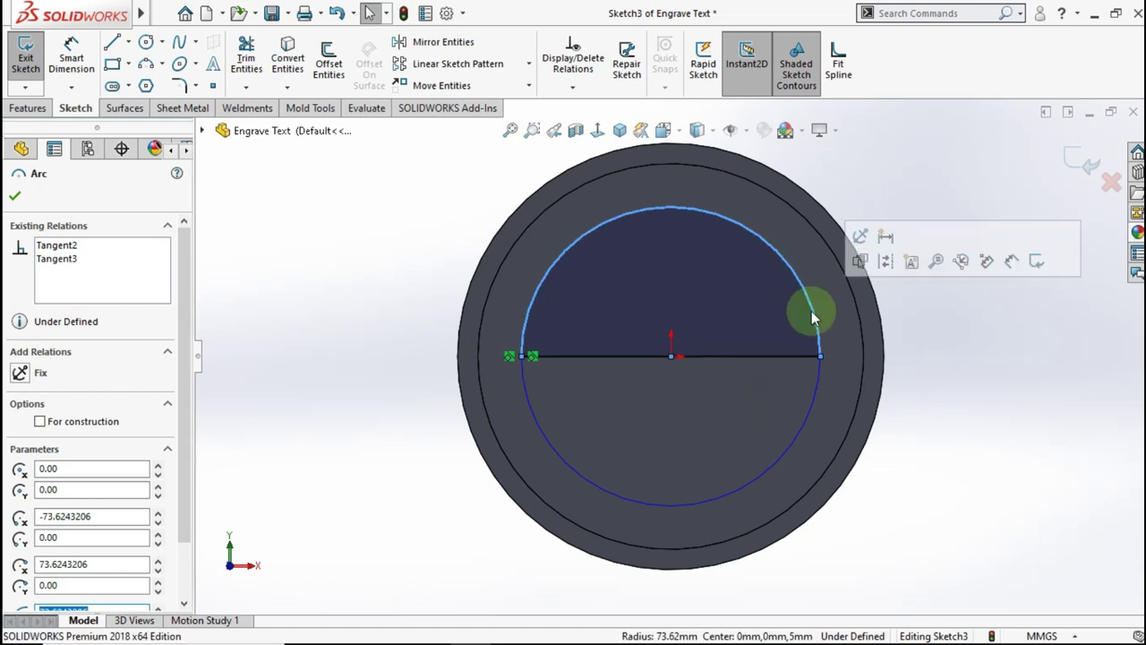
click(673, 359)
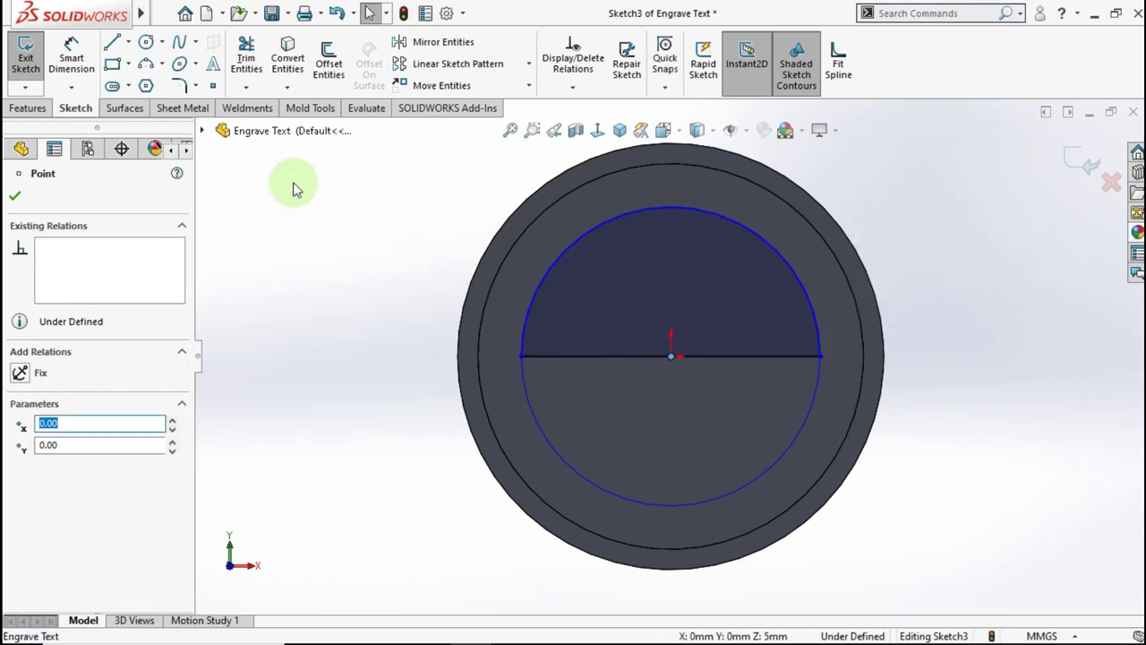
click(270, 184)
click(71, 54)
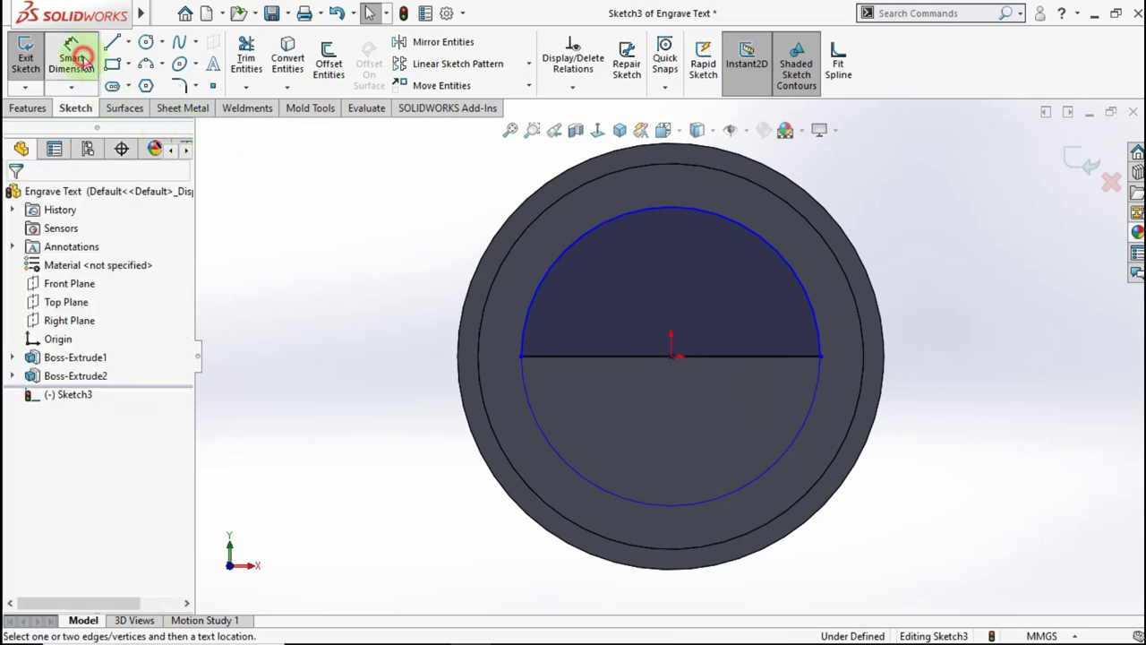
Dimension the horizontal line to 150 mm and confirm the upper arc's radius is 75
click(600, 362)
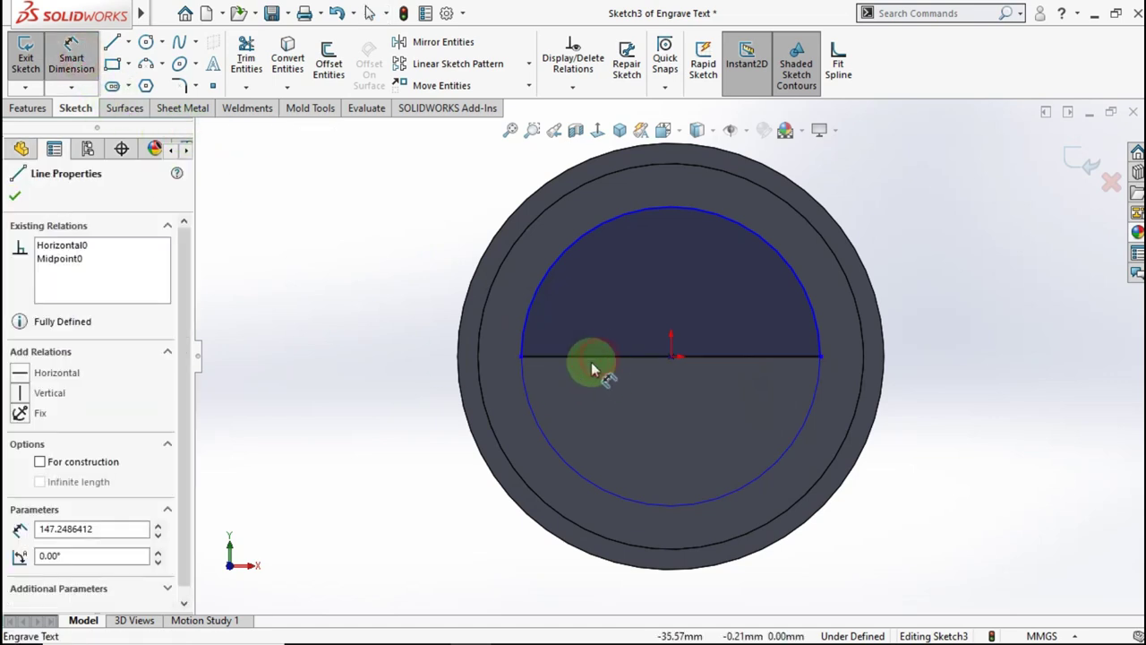
key(f)
click(676, 168)
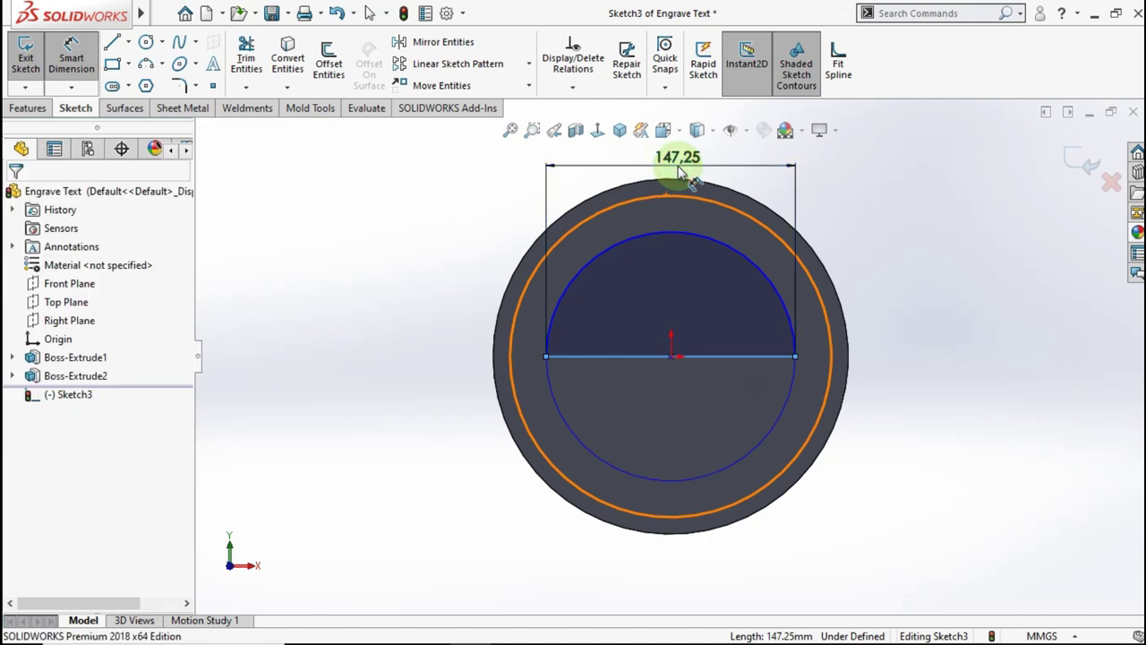
text(150)
click(605, 158)
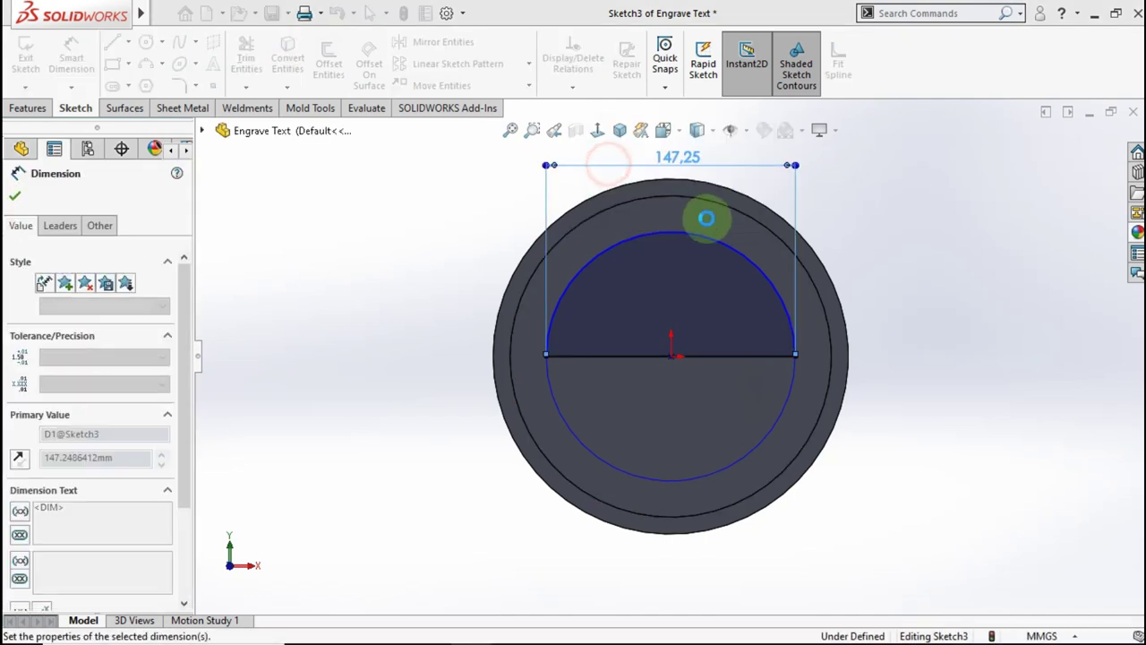
click(1023, 283)
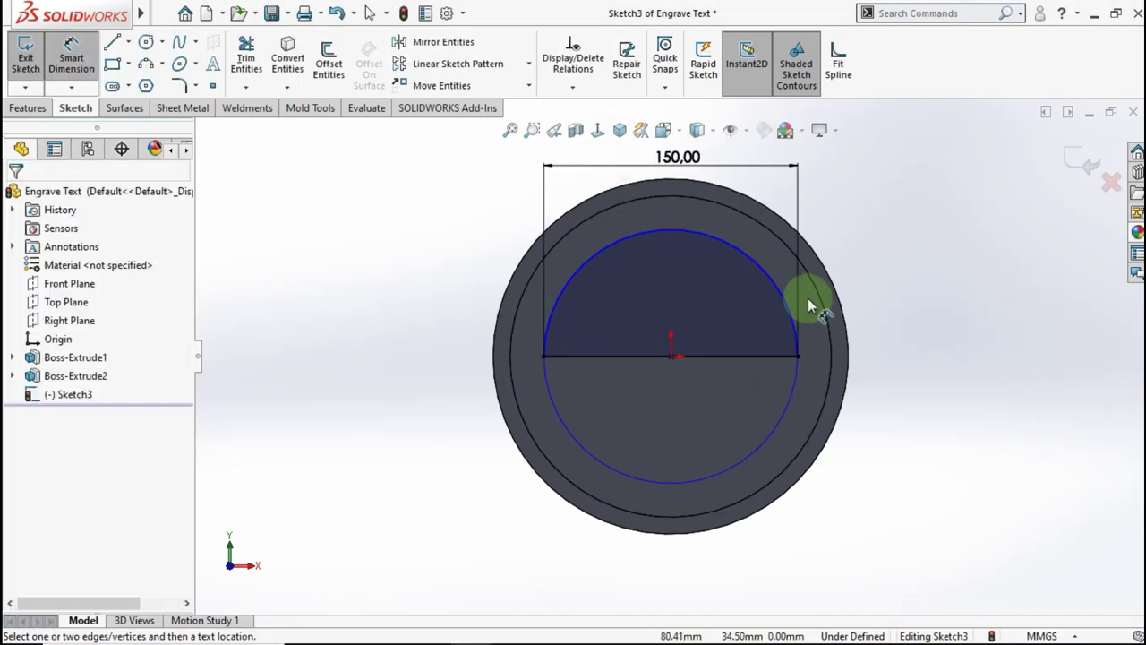
click(781, 293)
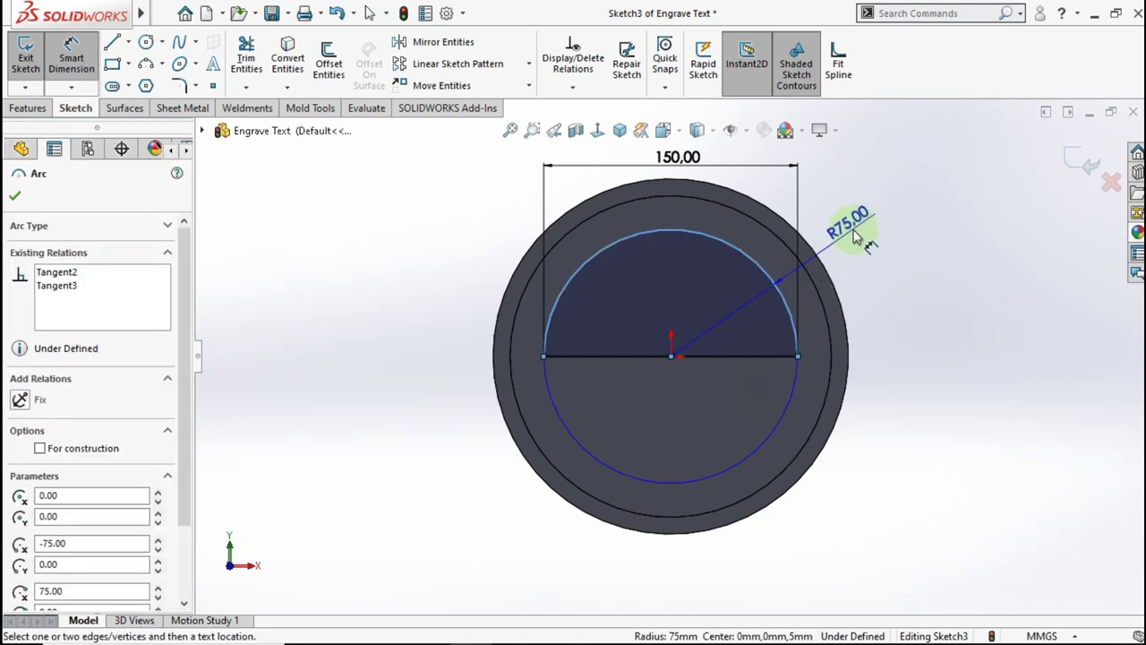
click(857, 275)
key(Escape)
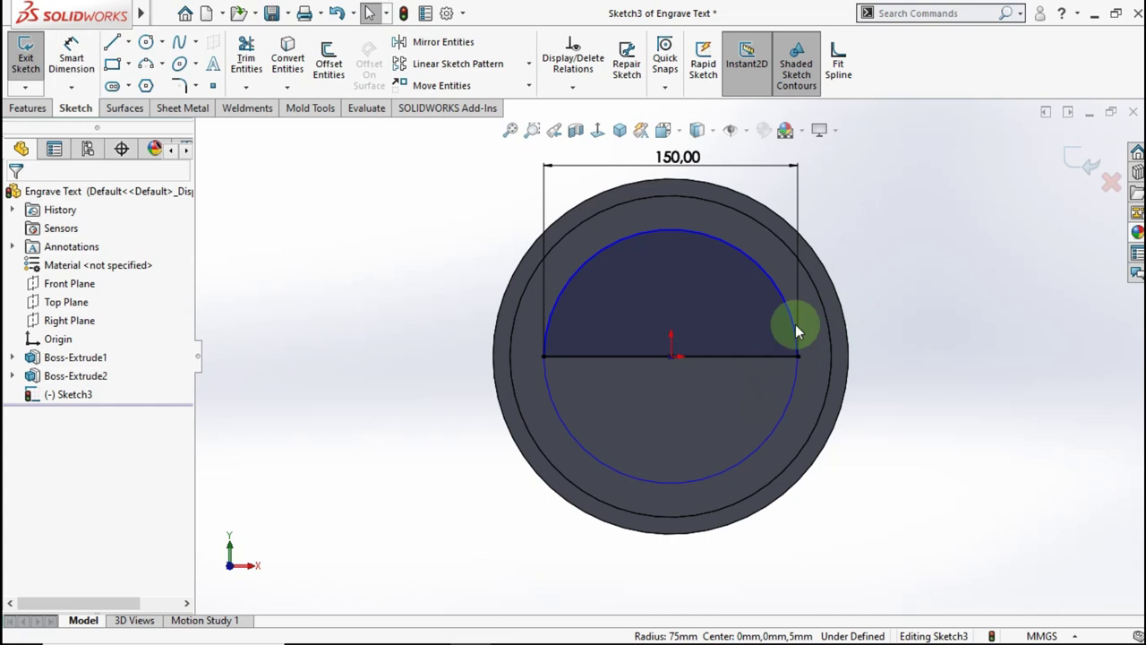
Make the upper arc's centre point coincident with the origin so Sketch3 is fully defined
mouse_move(797, 329)
mouse_down()
mouse_move(769, 217)
mouse_move(779, 205)
mouse_up()
click(931, 330)
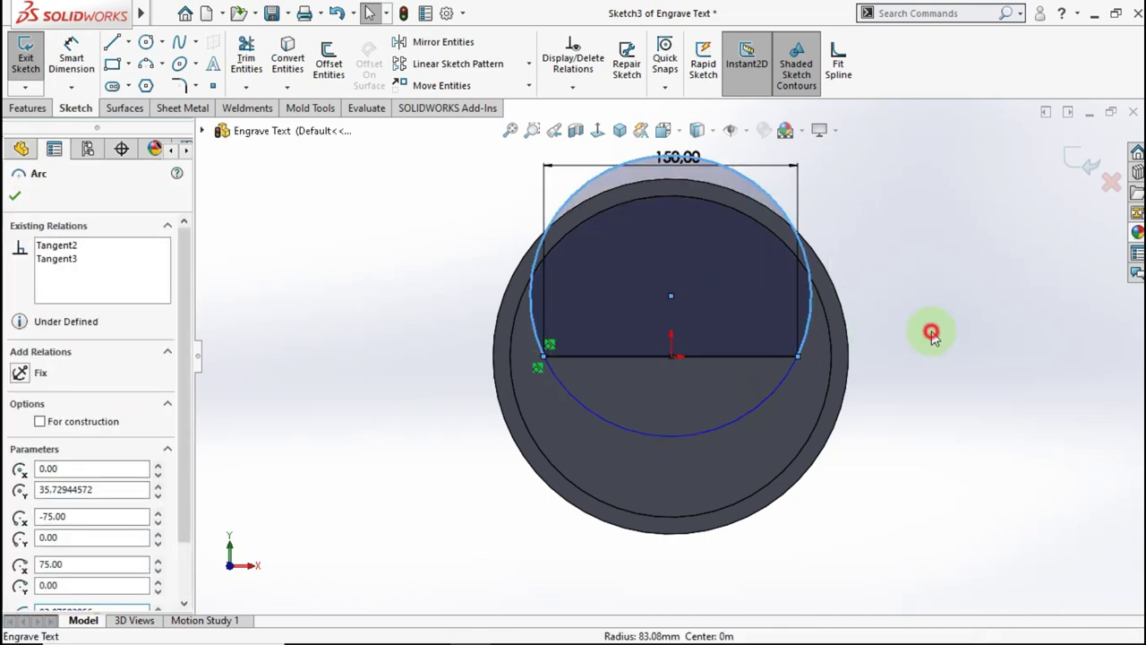
click(680, 315)
click(674, 298)
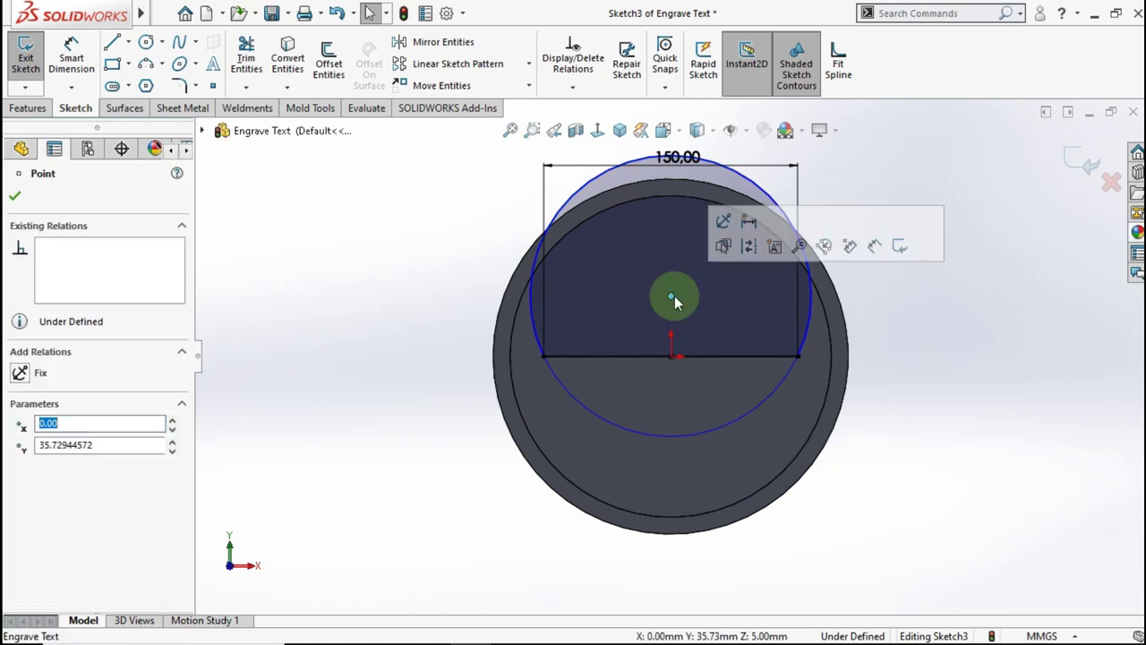
ctrl+click(669, 358)
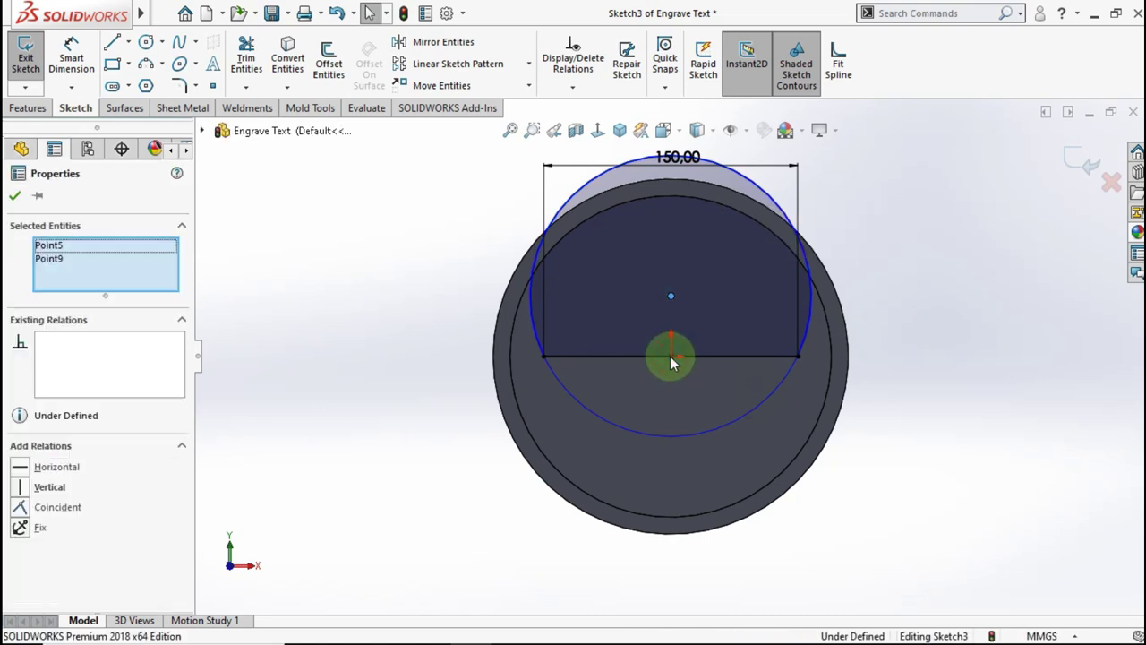
click(769, 283)
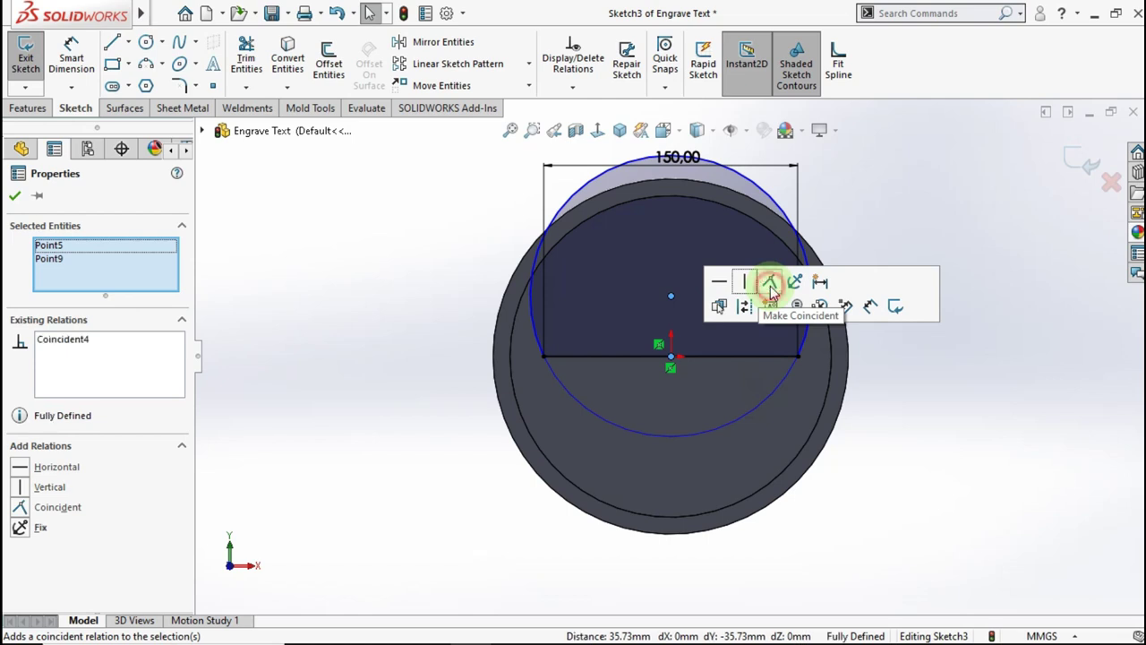
click(914, 366)
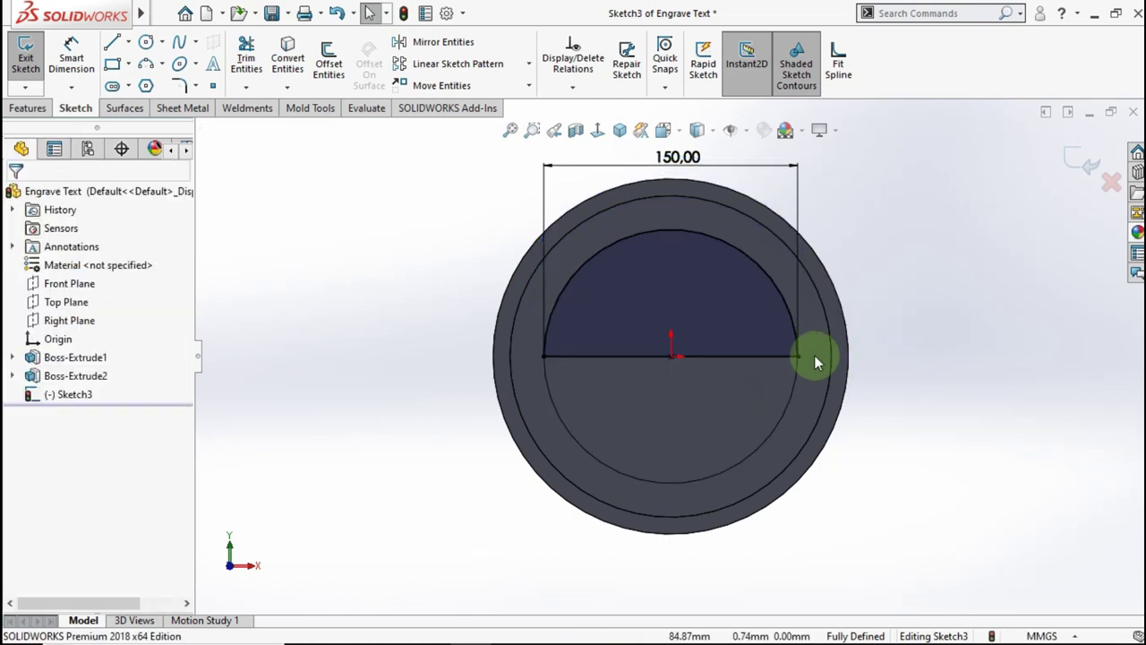
click(761, 273)
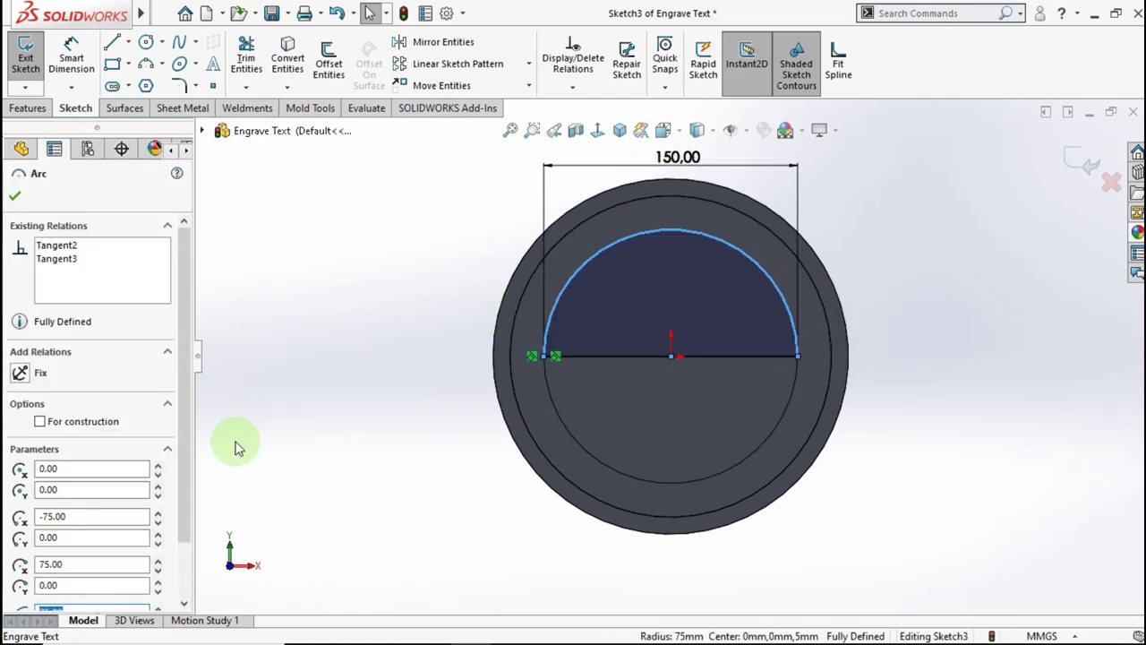
Convert the upper arc, lower arc and 150 mm horizontal line to construction geometry
click(34, 420)
click(273, 428)
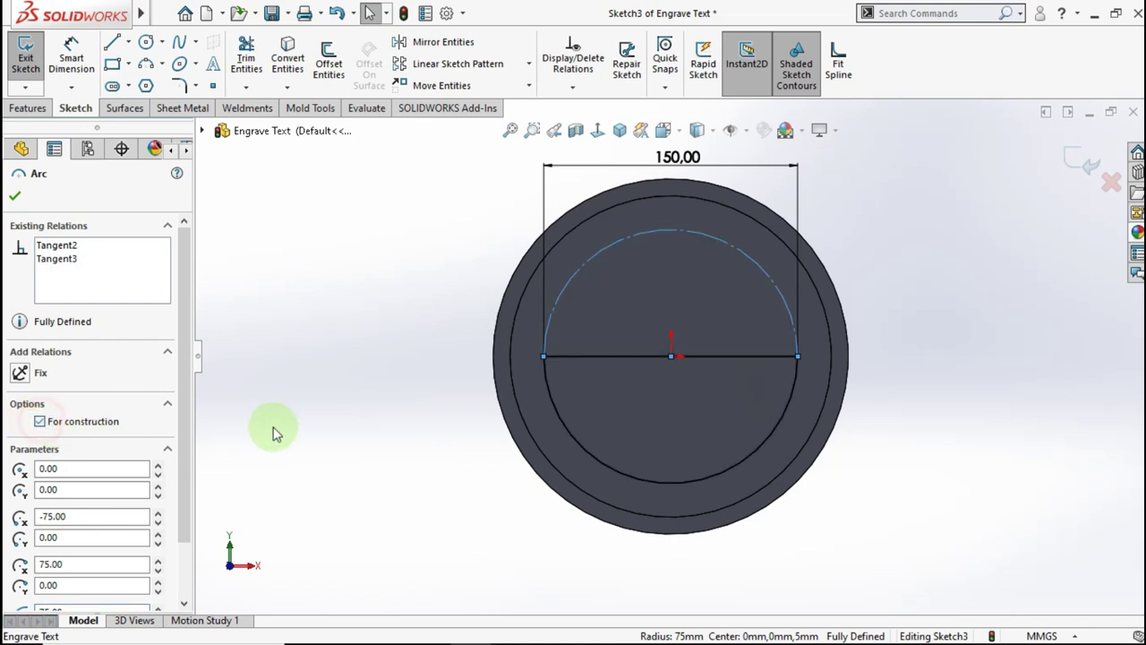
click(544, 377)
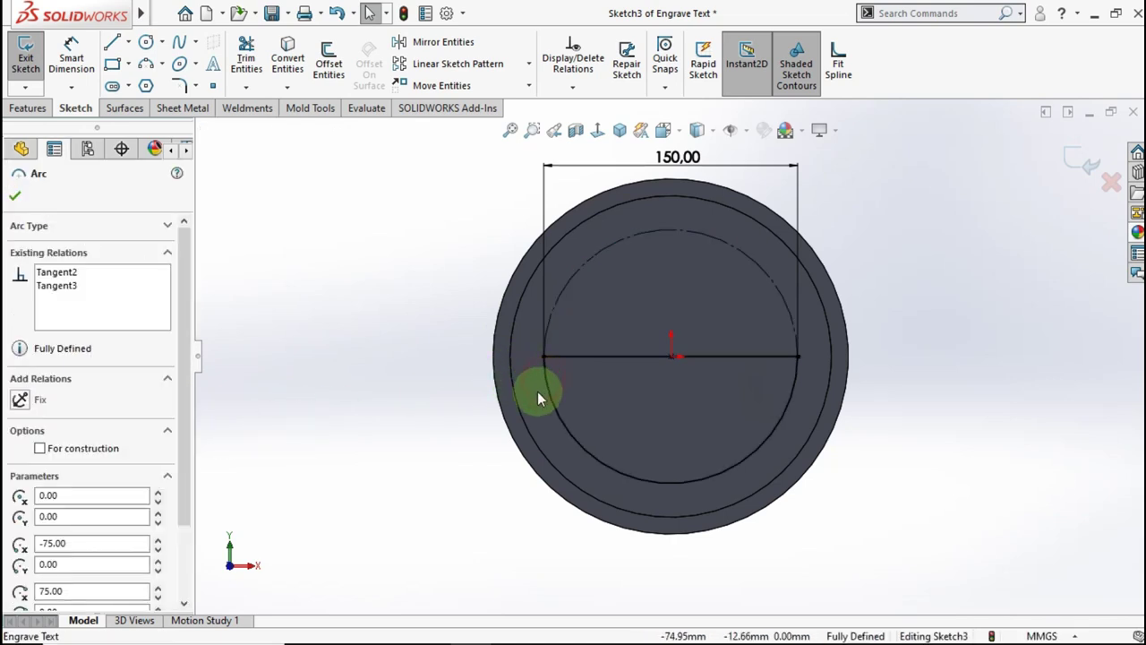
click(54, 422)
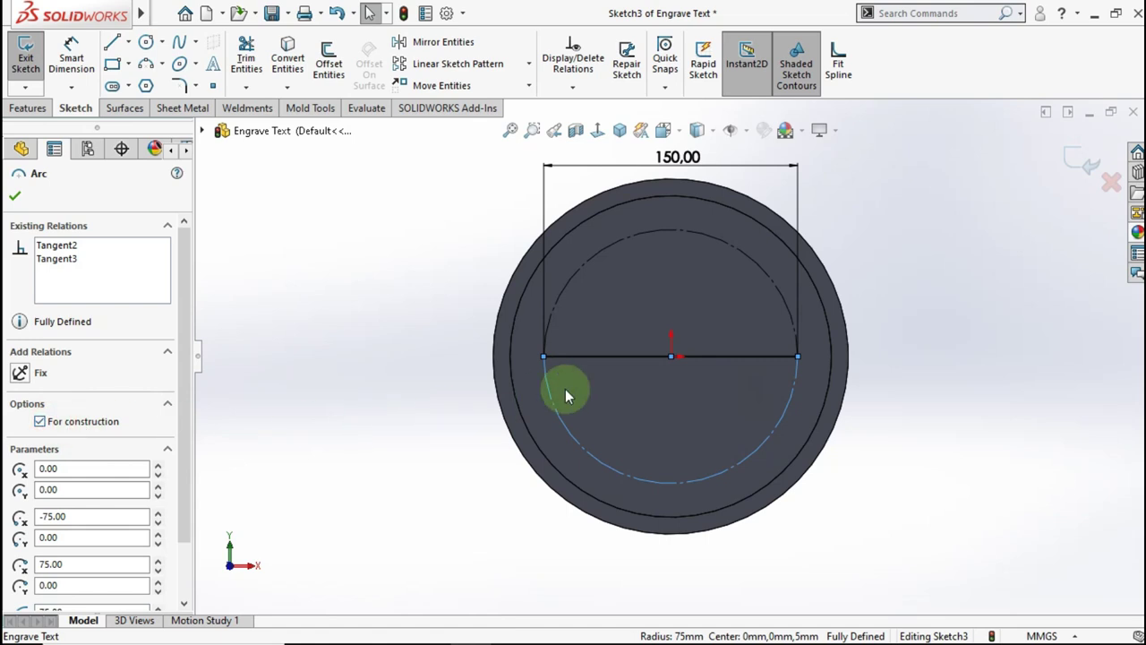
click(579, 356)
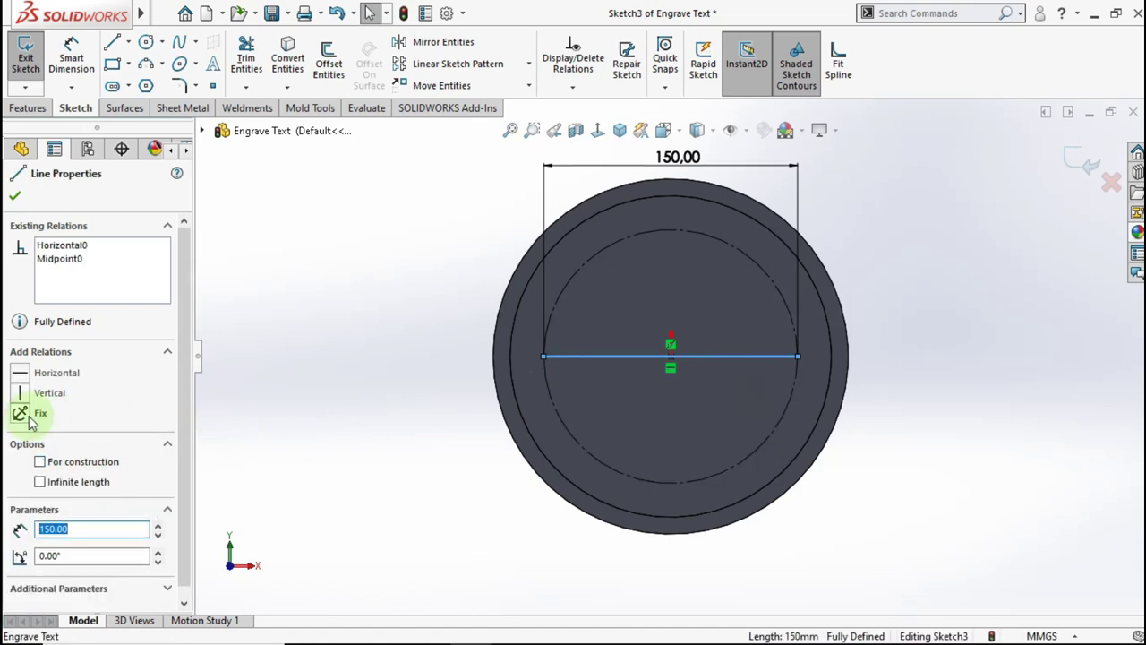
click(39, 461)
click(276, 388)
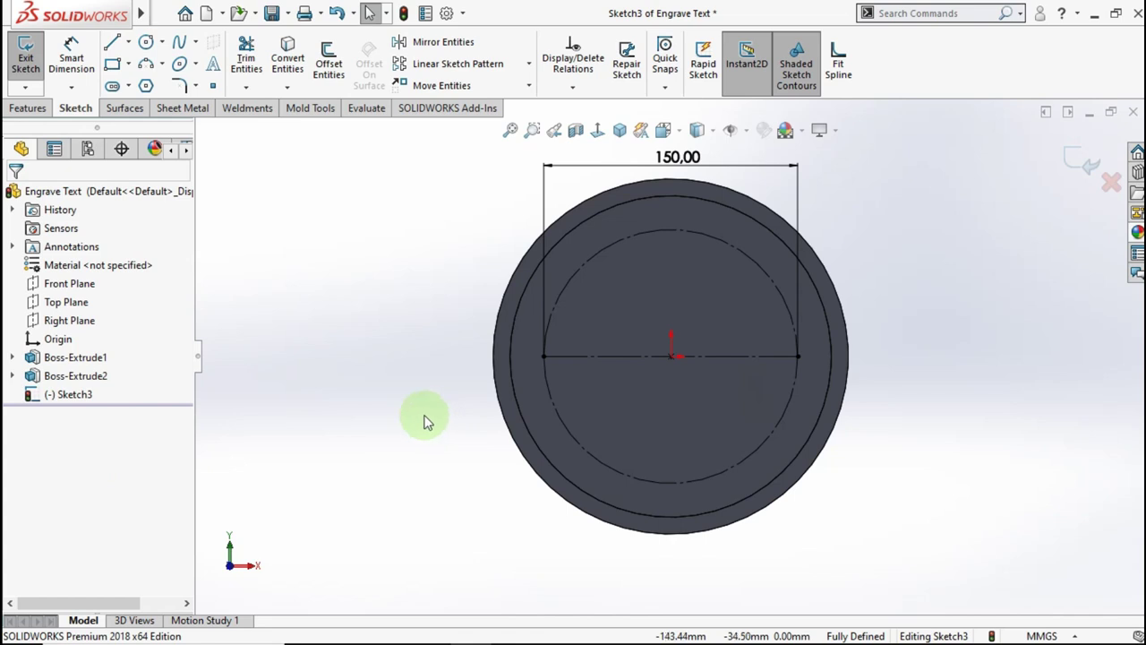
Add 'THANKS FOR SUPPORT' along the upper arc as 48-point Century Gothic sketch text
click(215, 69)
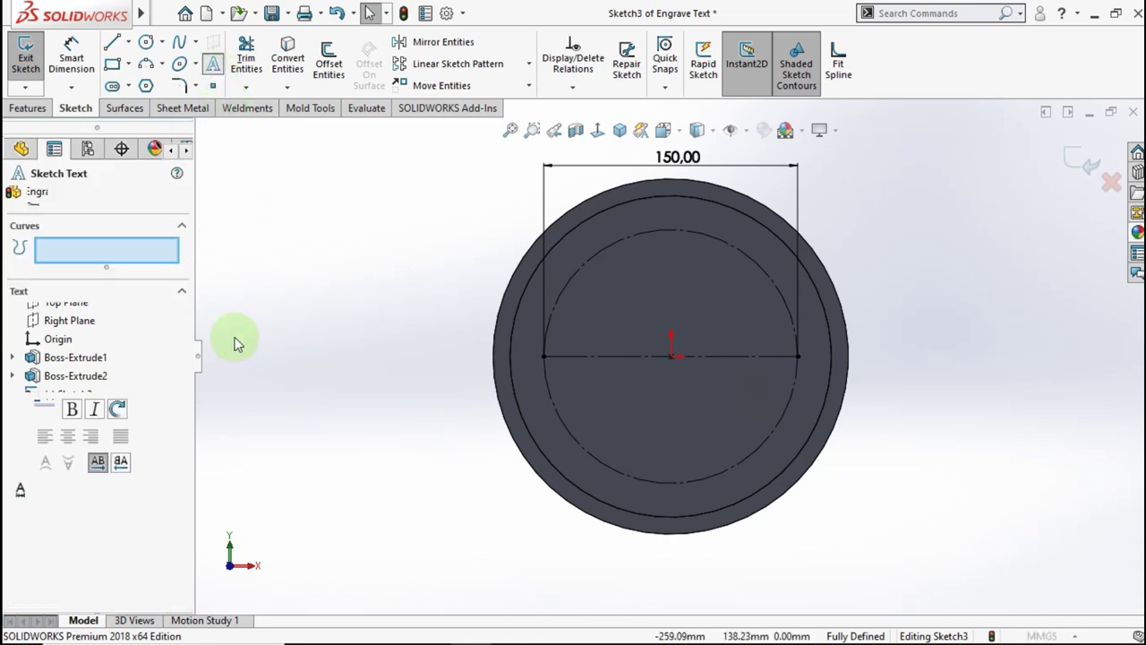
click(572, 281)
click(33, 356)
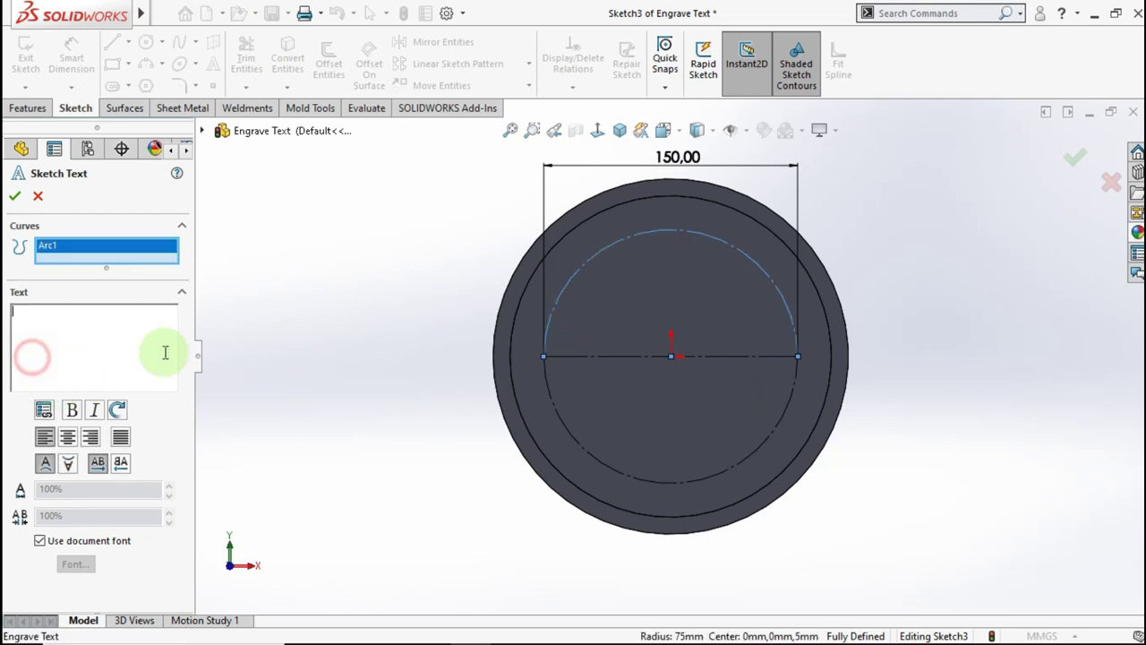
text(THAN)
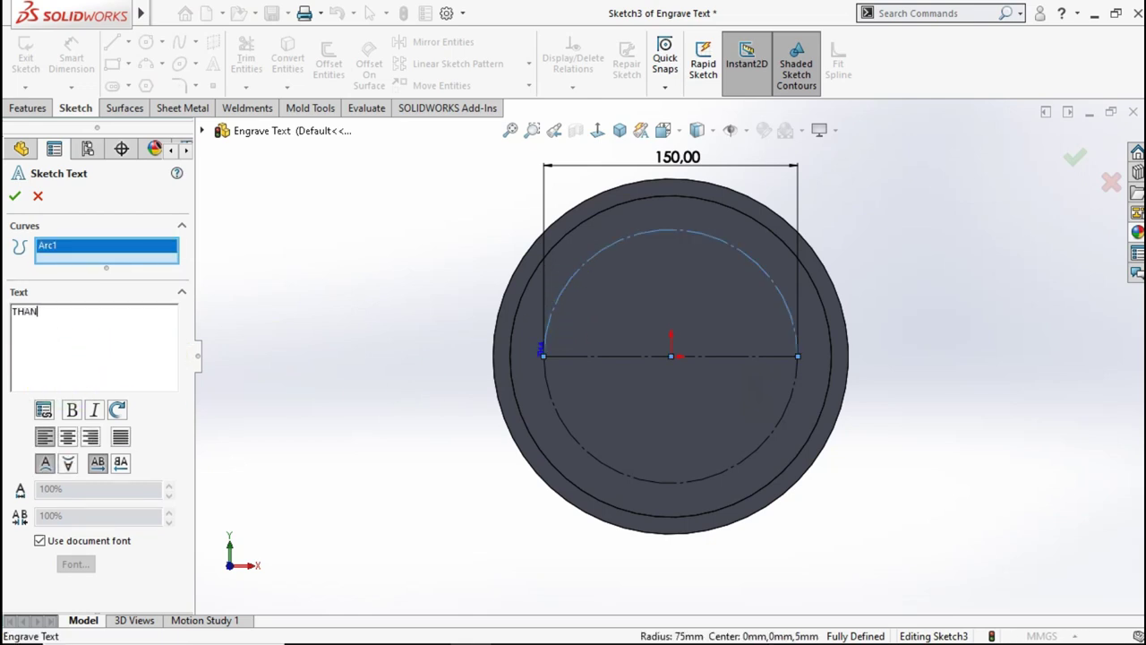
text(KS )
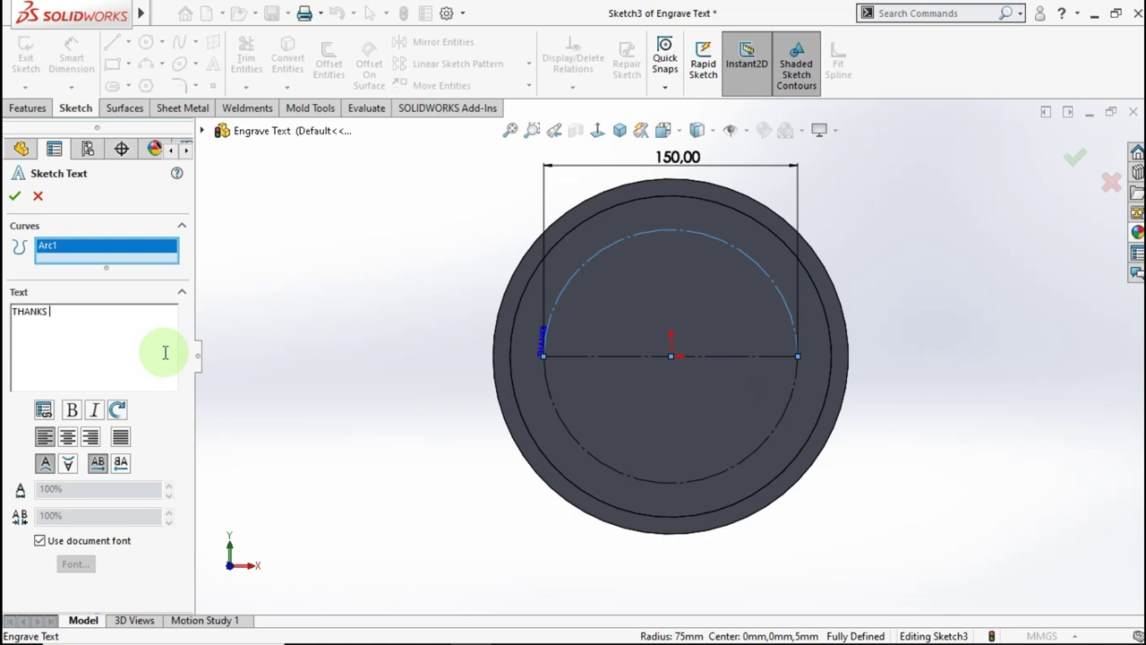
text(FOR )
text(SUPPOR)
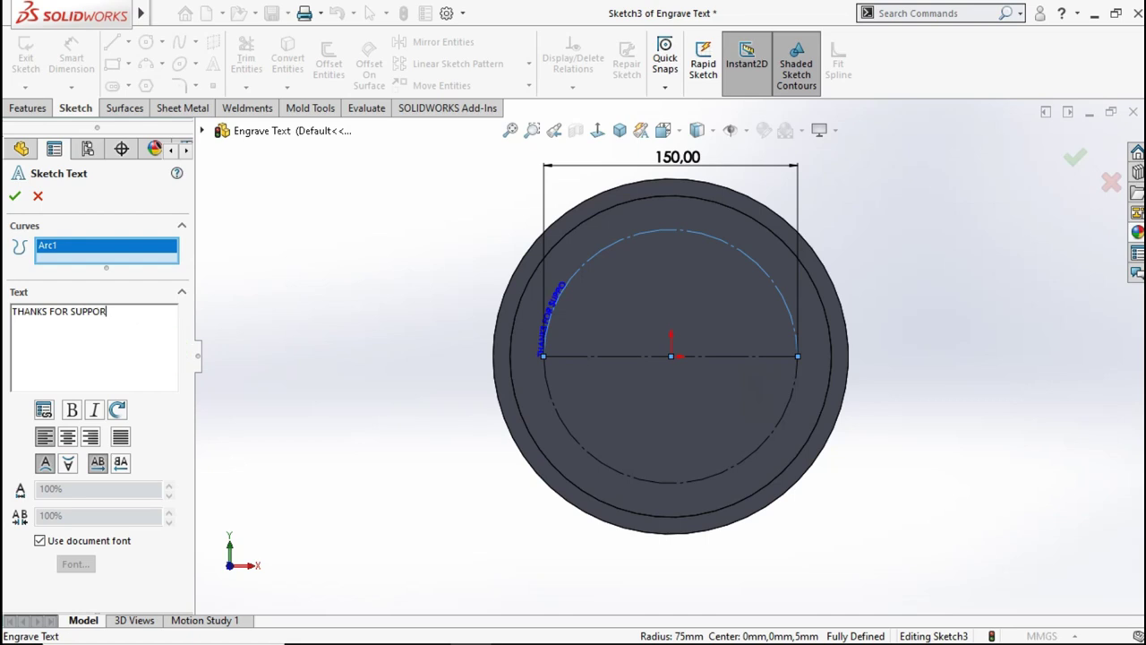
text(T)
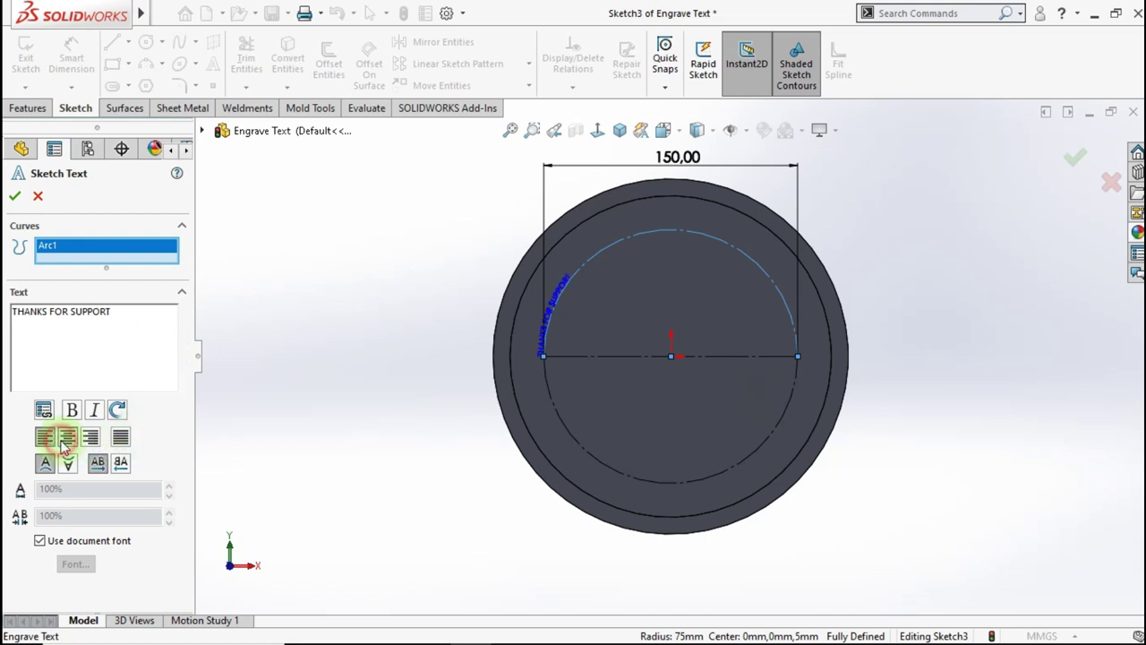
click(40, 541)
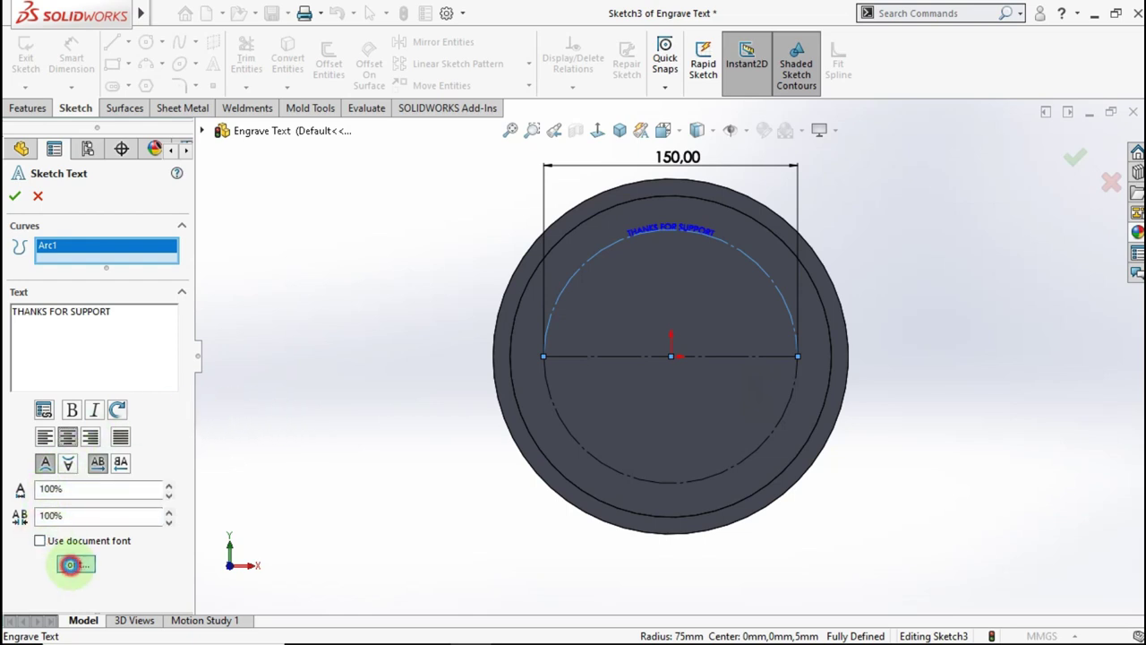
click(70, 564)
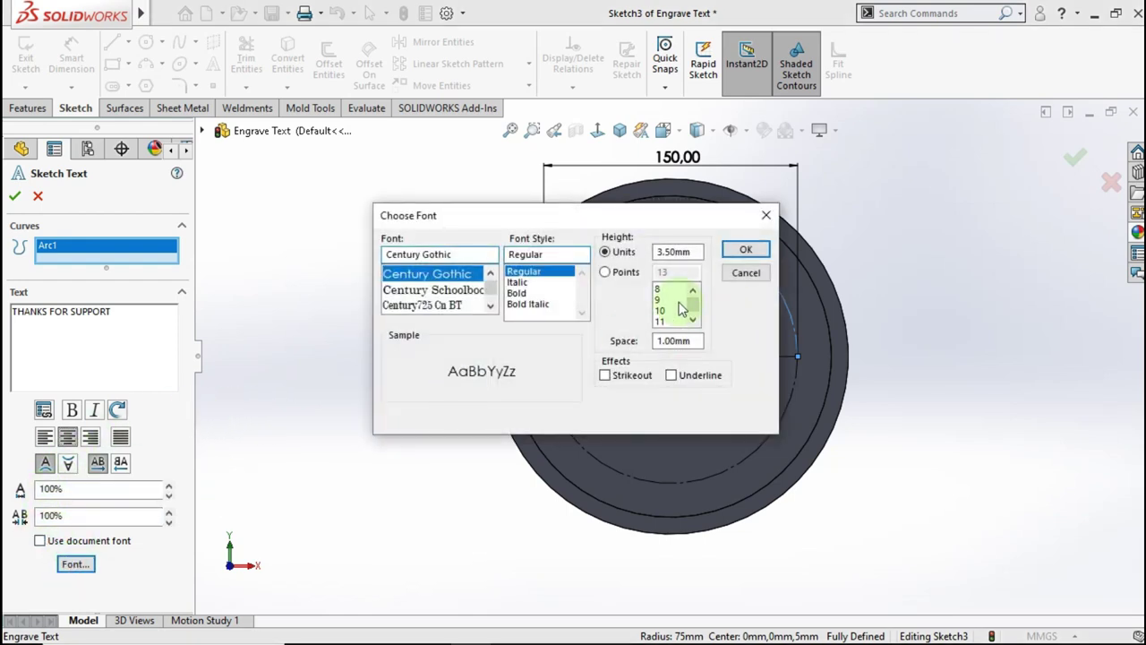
click(617, 275)
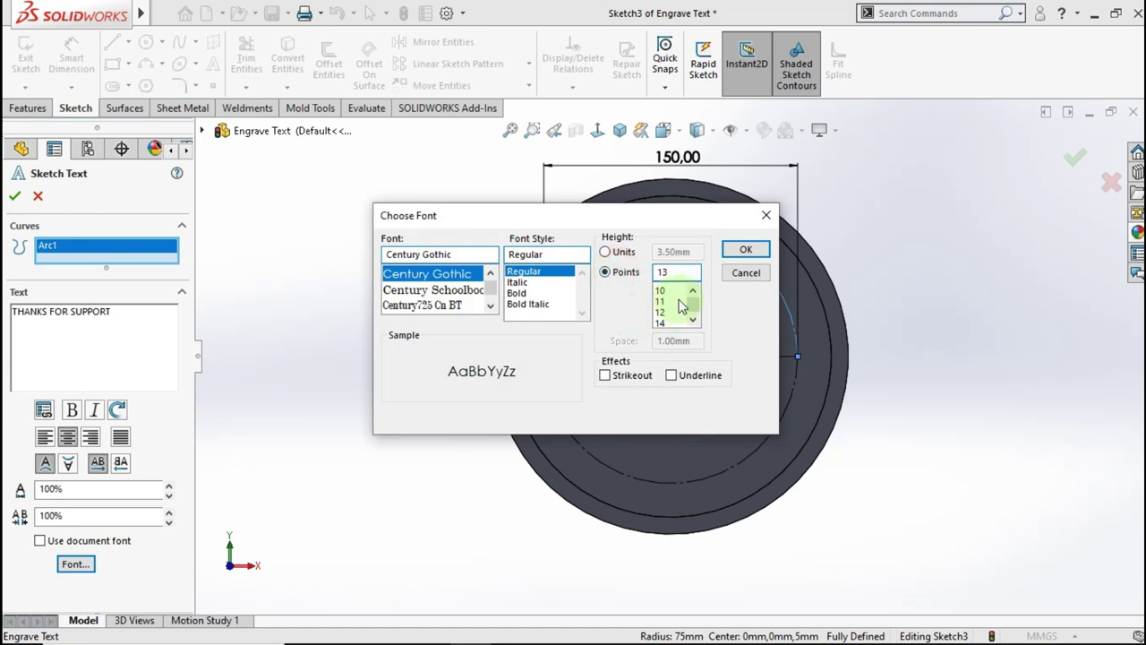
click(660, 310)
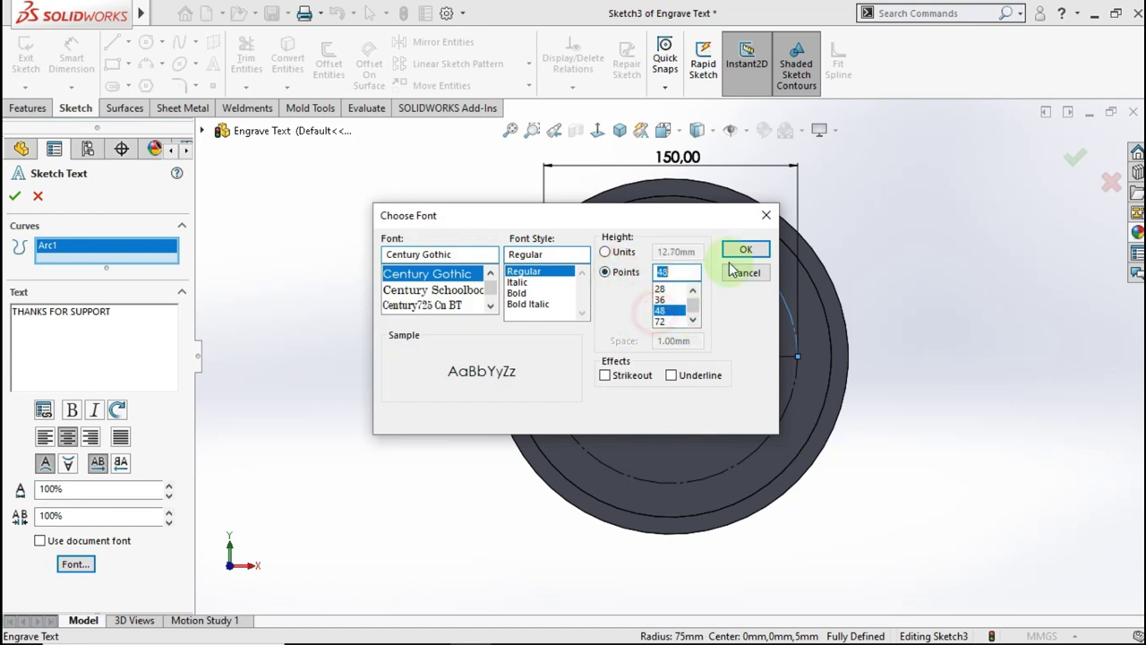
click(745, 249)
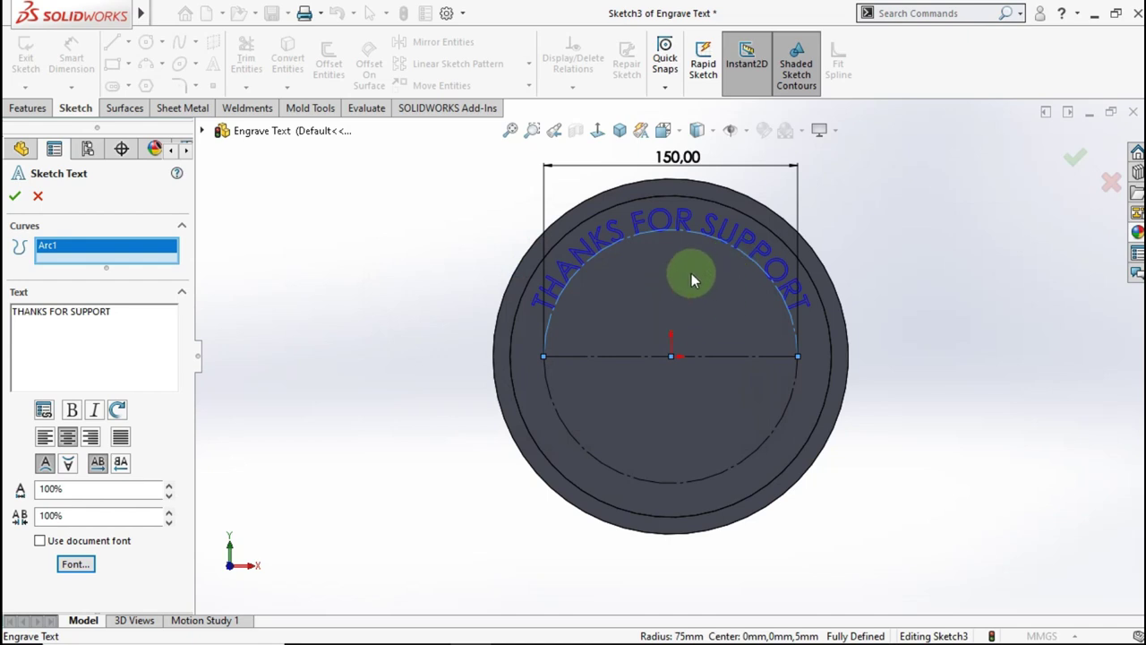
click(14, 195)
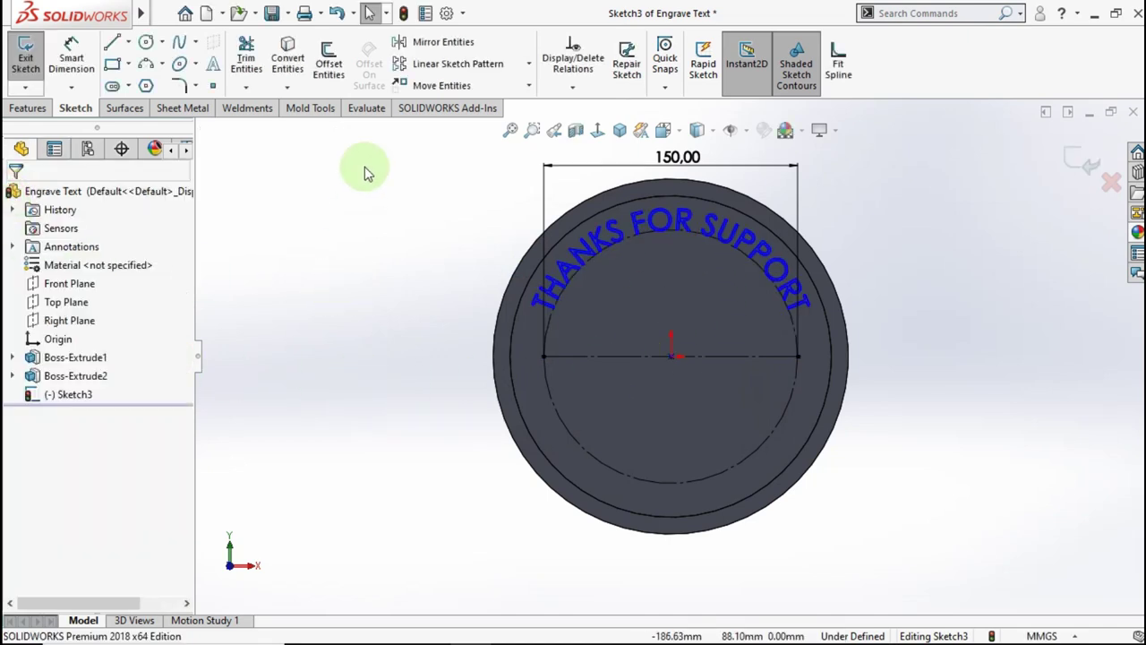
Add 'THIRD KONIAGO' as 48-point sketch text along the horizontal centerline
click(211, 66)
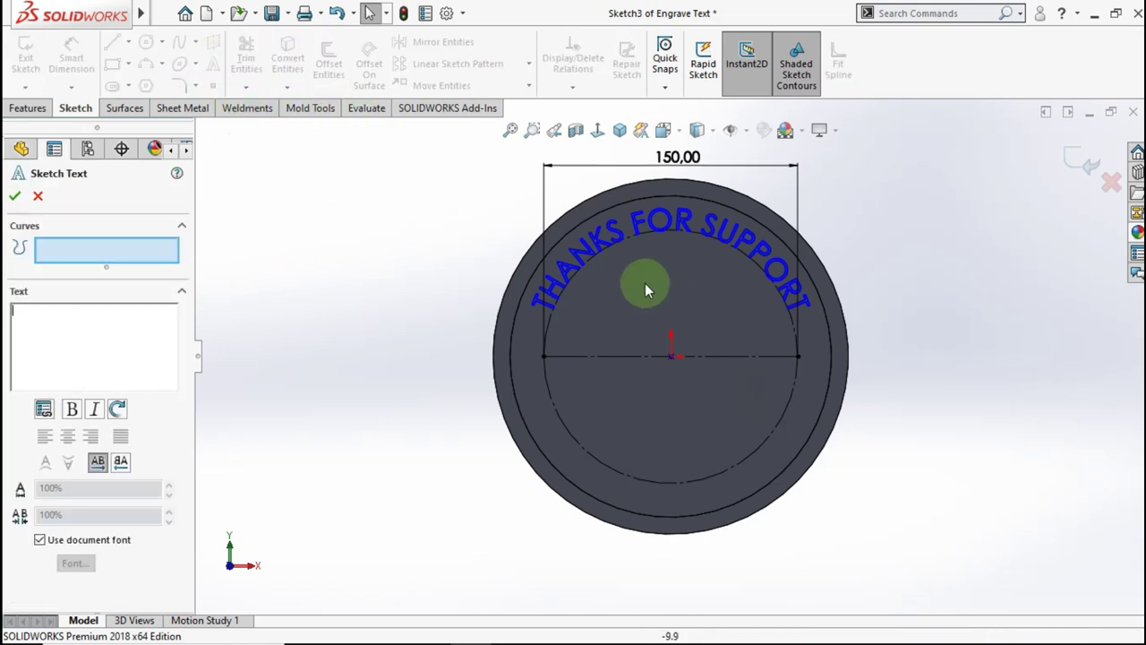
click(610, 355)
click(68, 347)
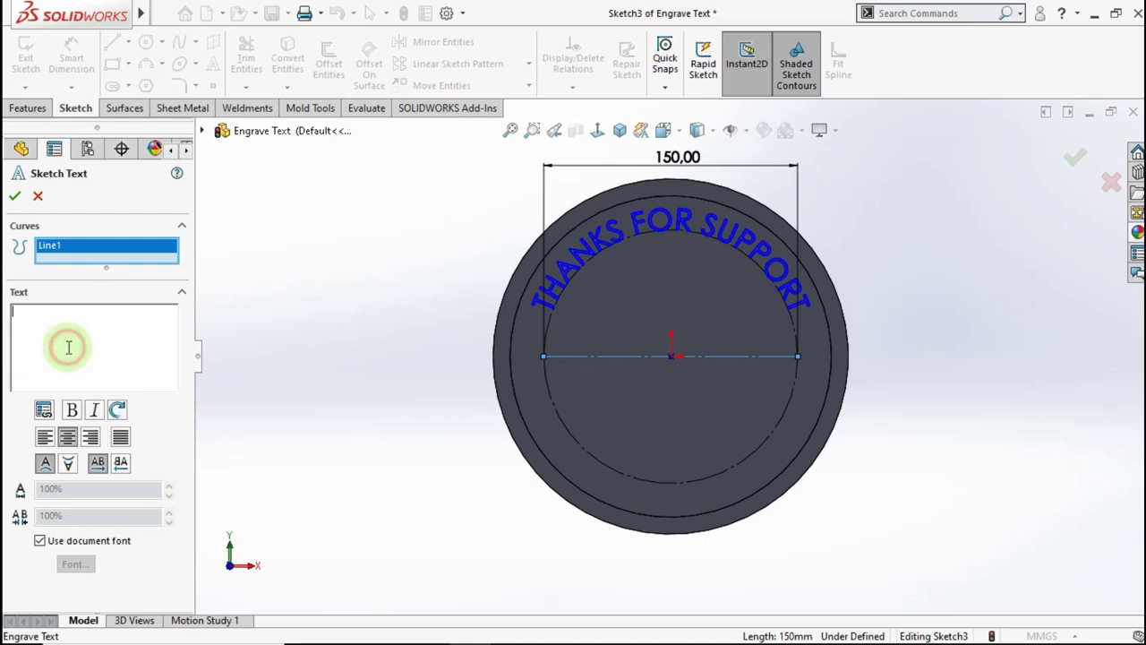
text(THIRD)
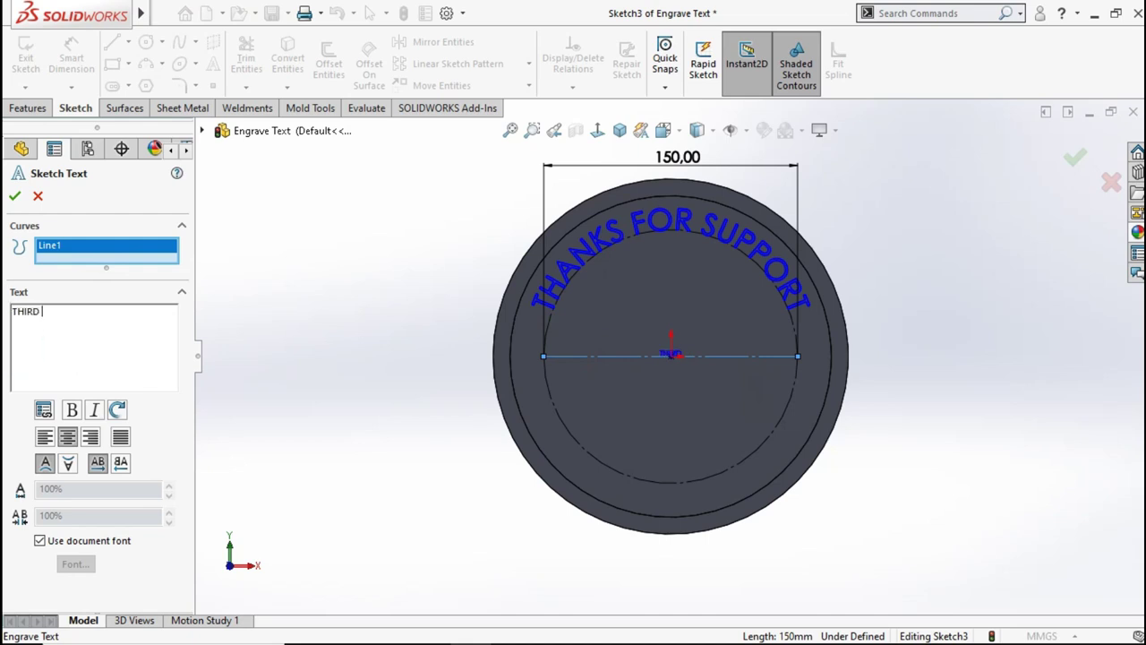
text( KONIAGO)
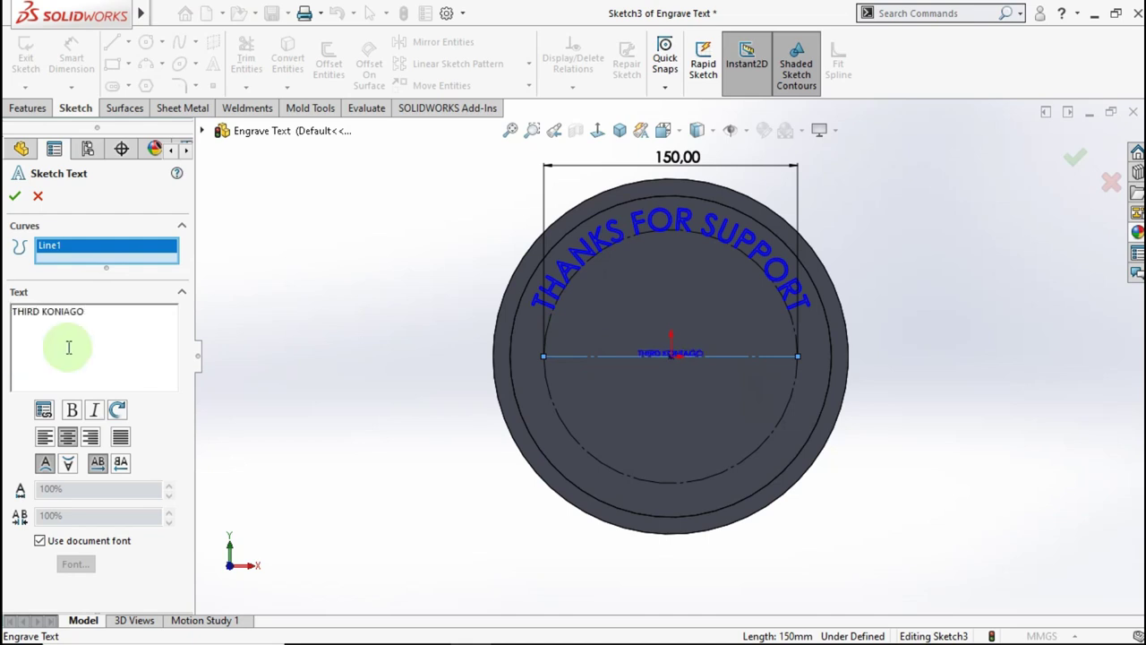
click(40, 540)
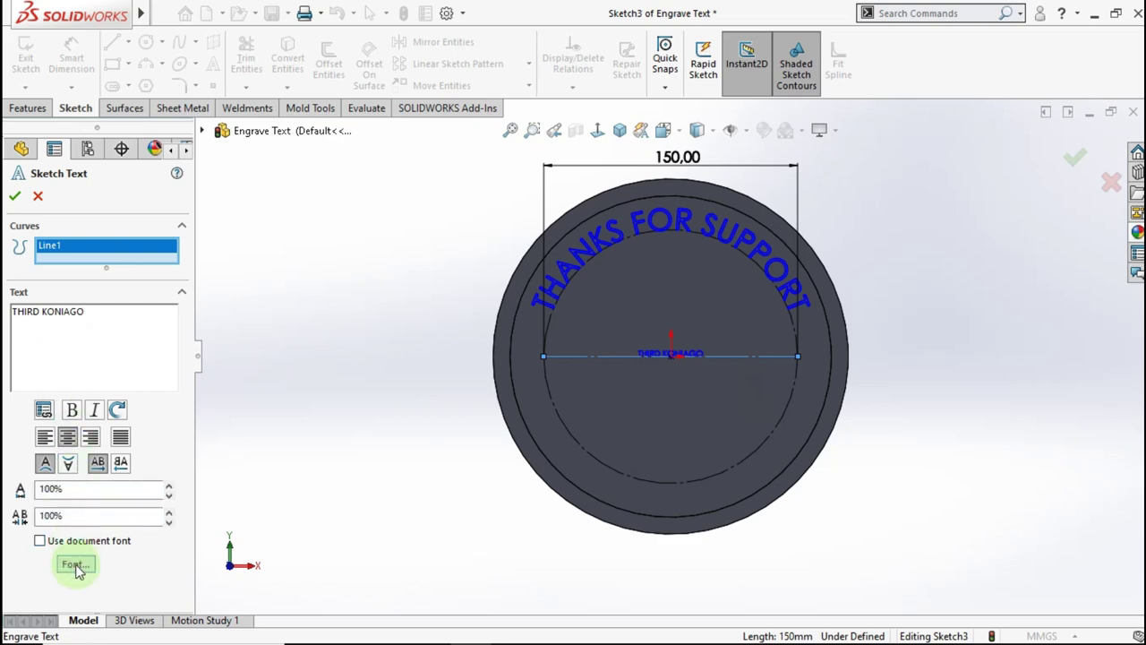
click(75, 563)
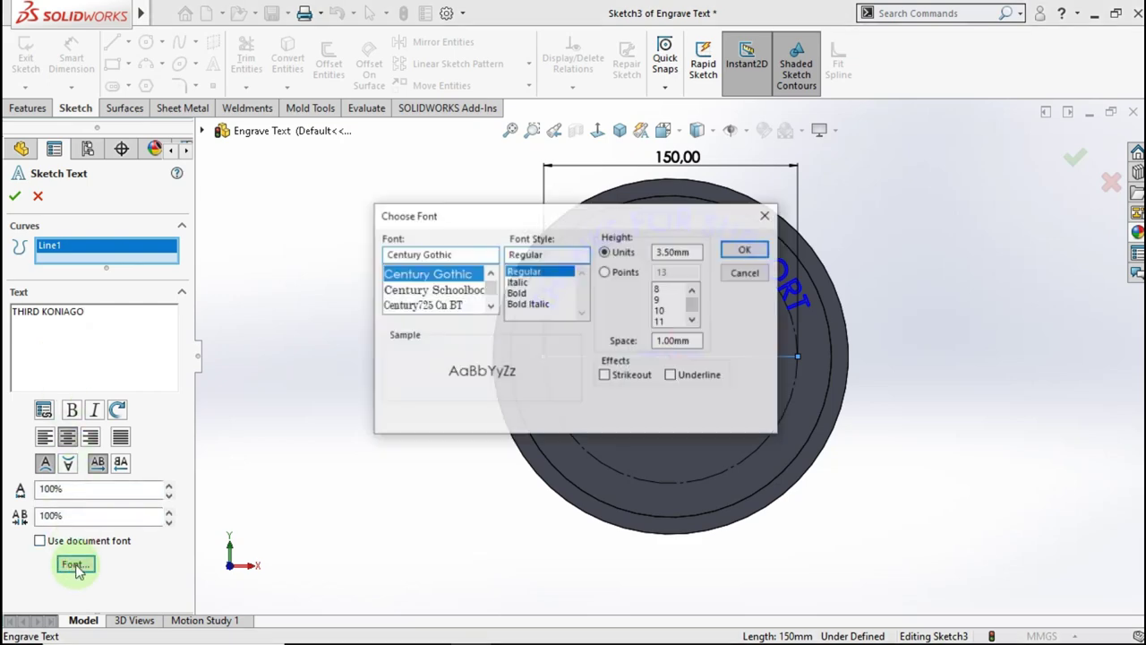
click(618, 272)
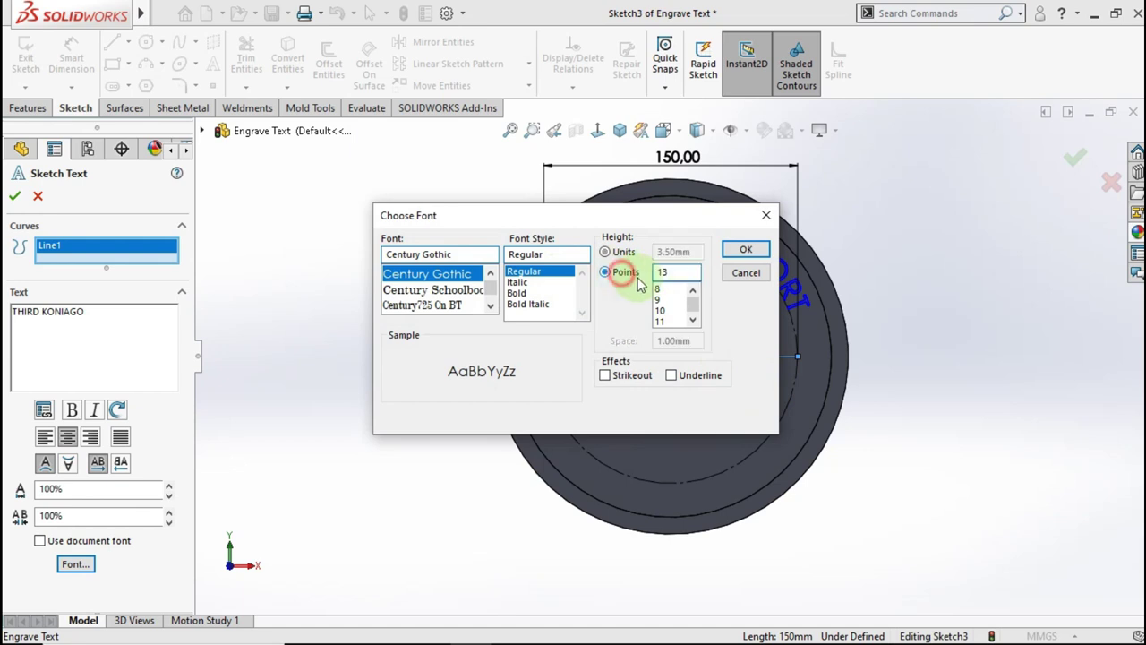
drag(695, 310, 690, 330)
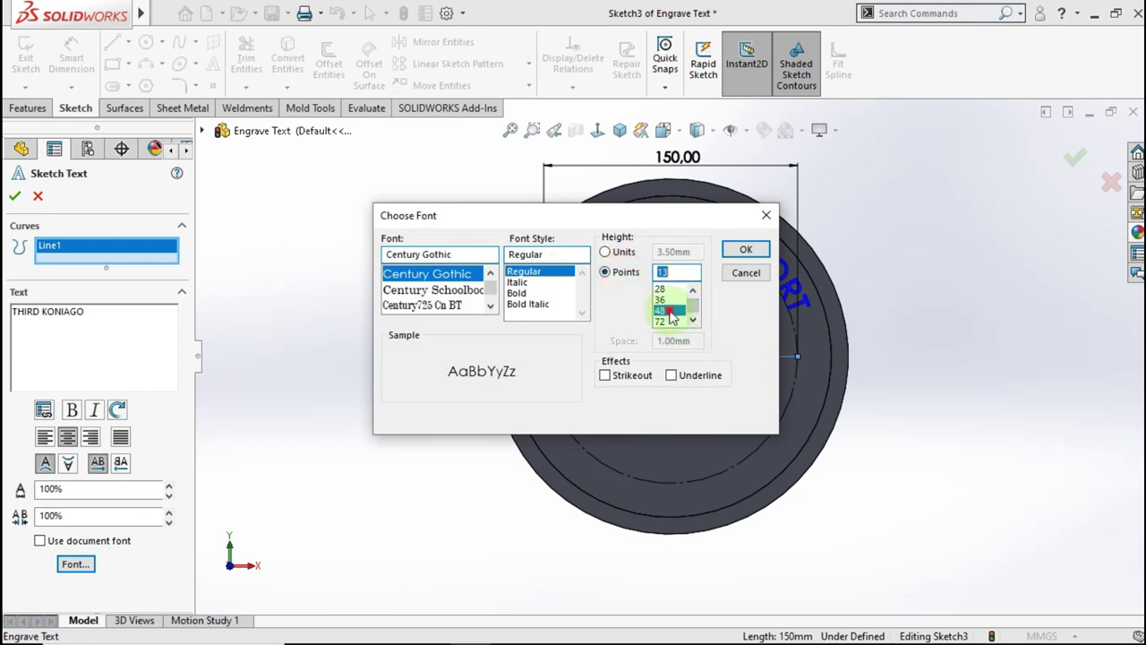
click(669, 311)
click(746, 249)
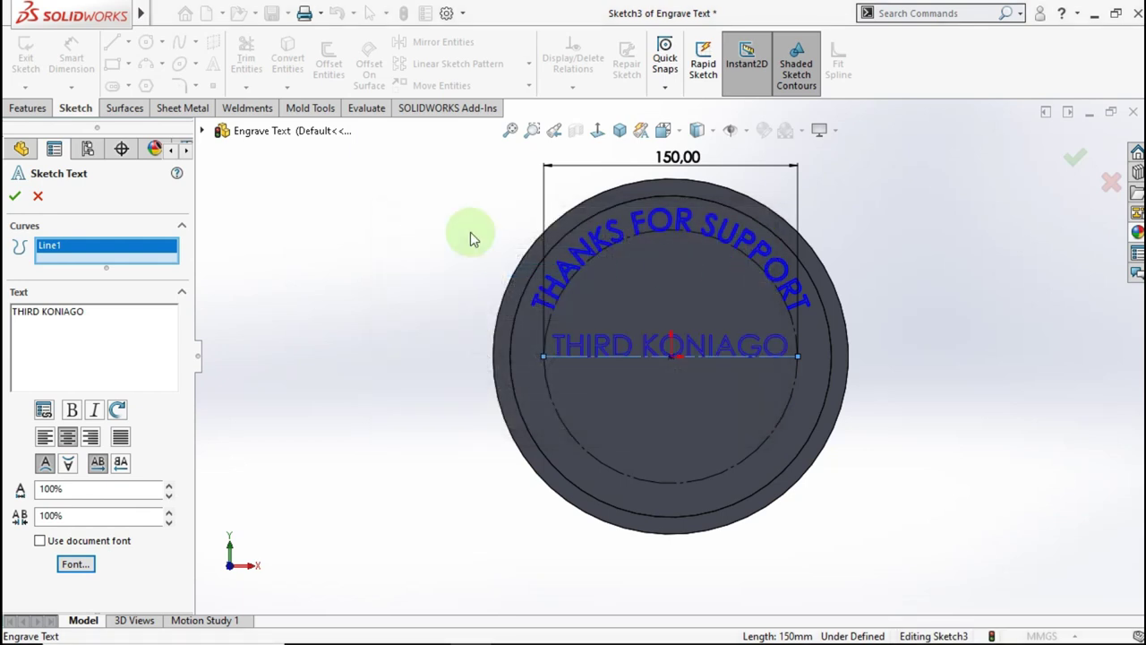
click(15, 195)
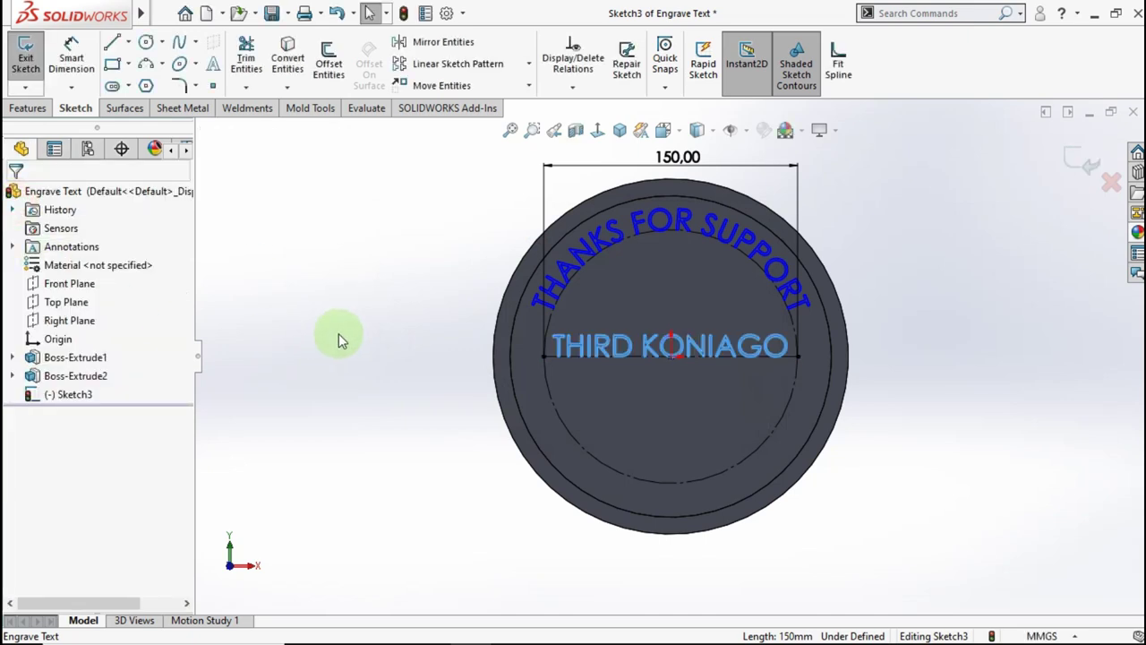
Add '100K' sketch text along the lower arc at a 100-point font size
click(213, 68)
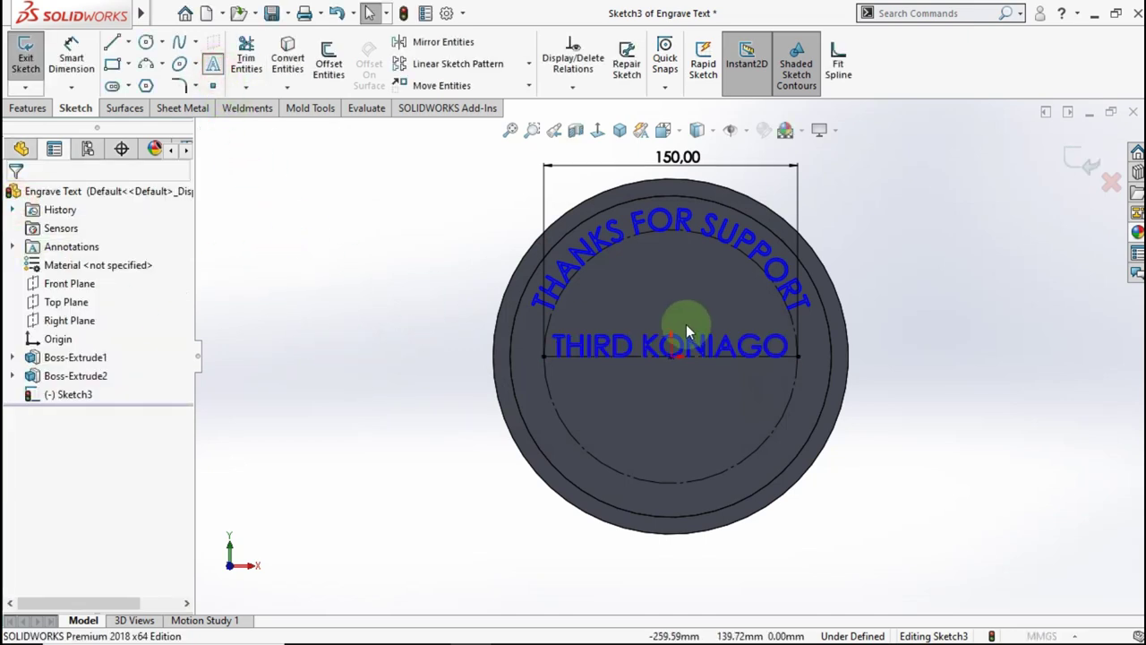
click(663, 486)
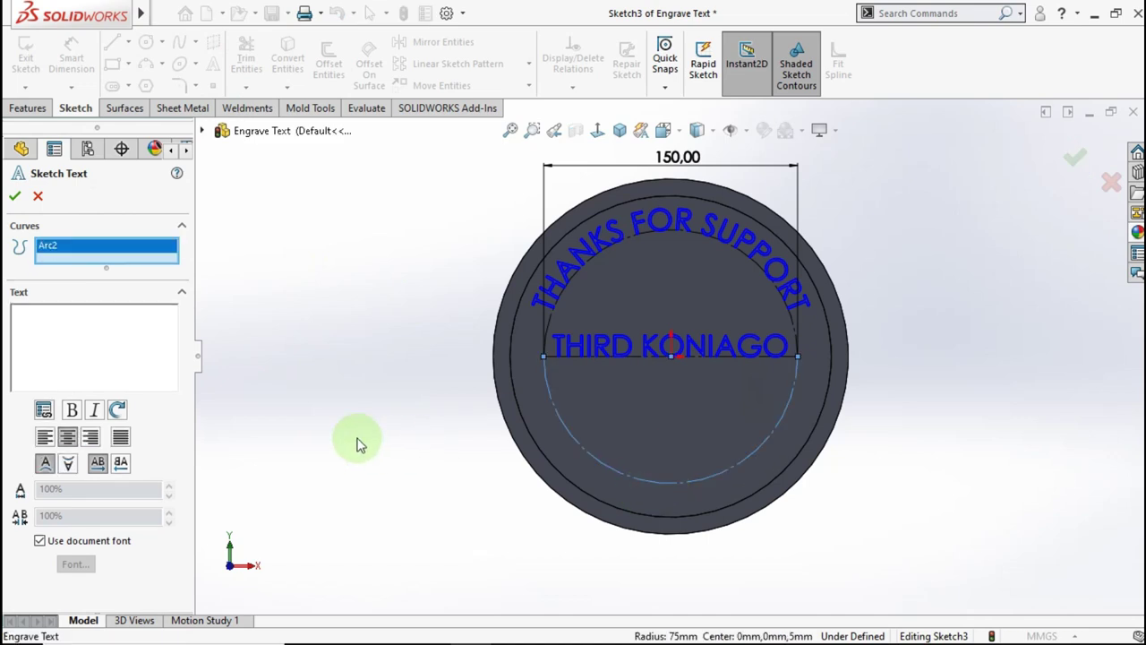
click(63, 351)
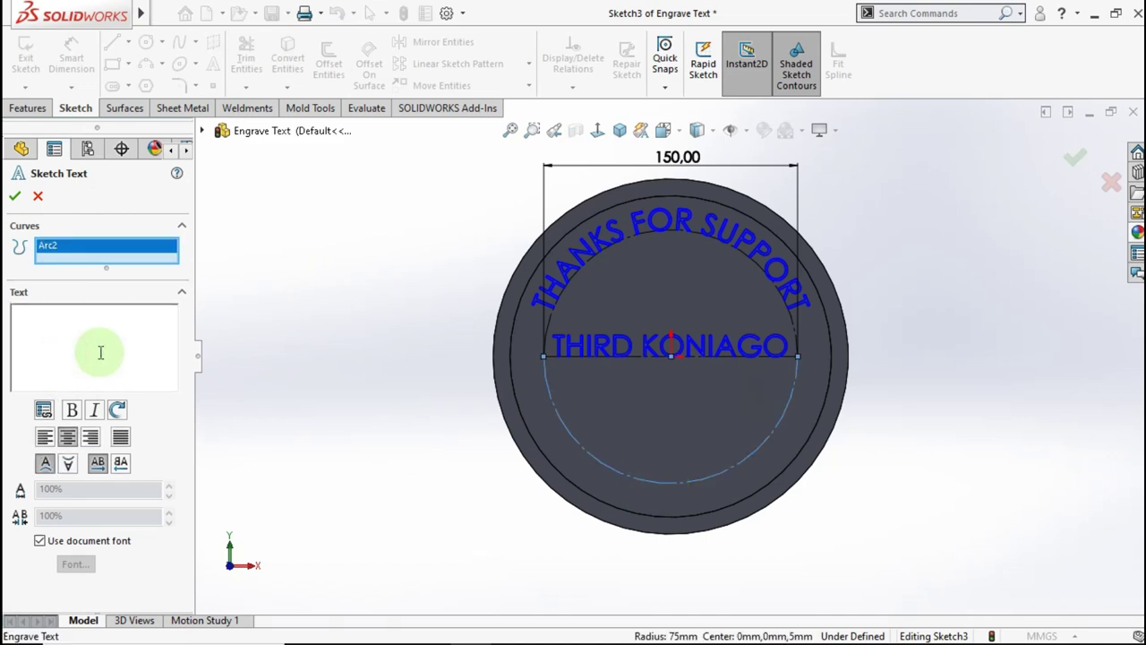
text(100K)
click(69, 542)
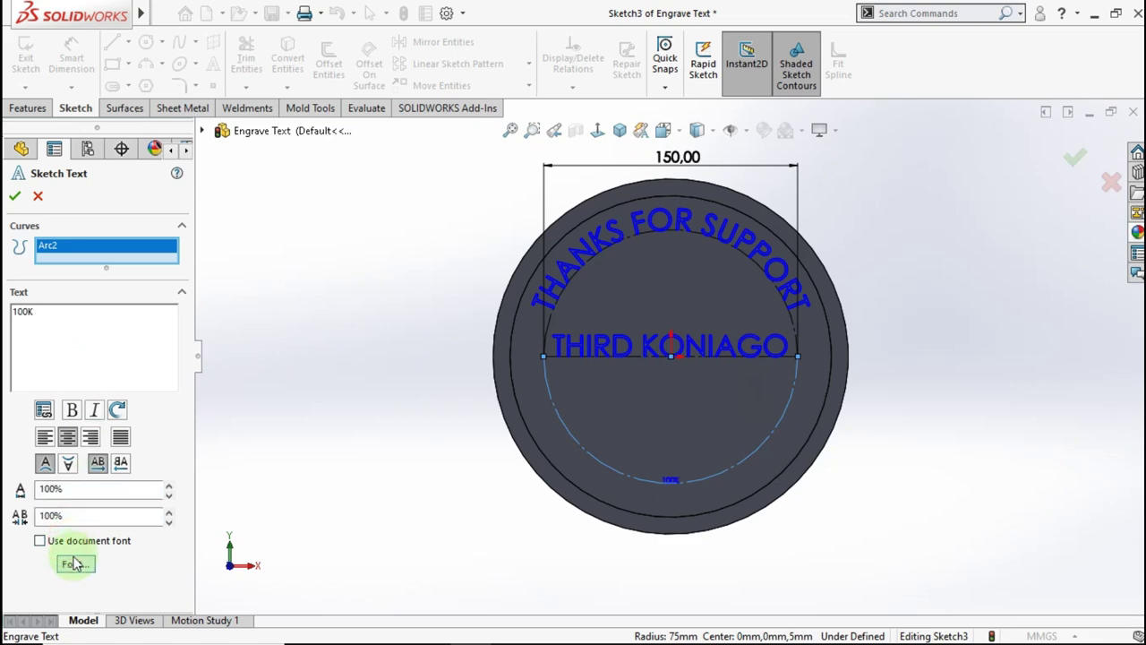
click(74, 562)
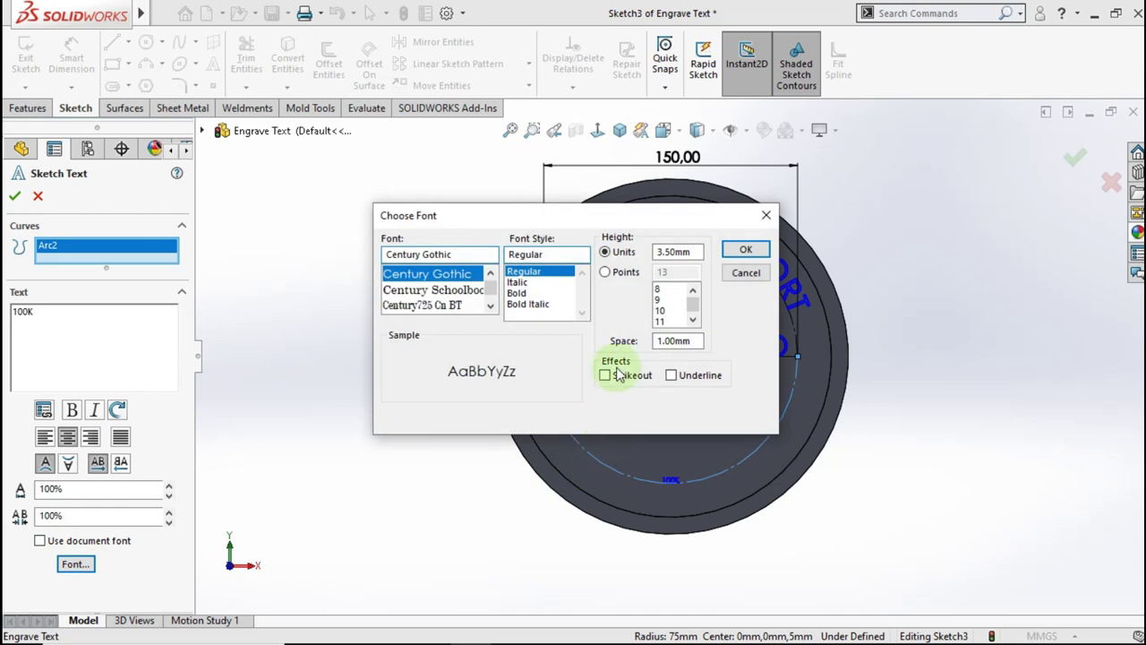
click(610, 272)
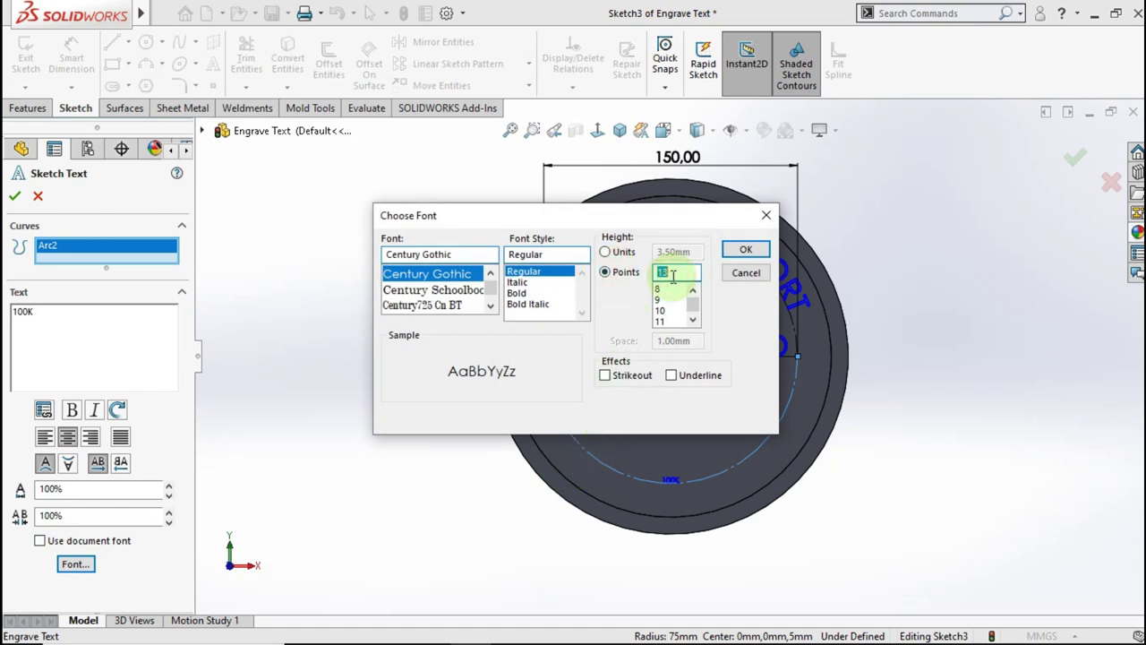
text(100)
click(743, 250)
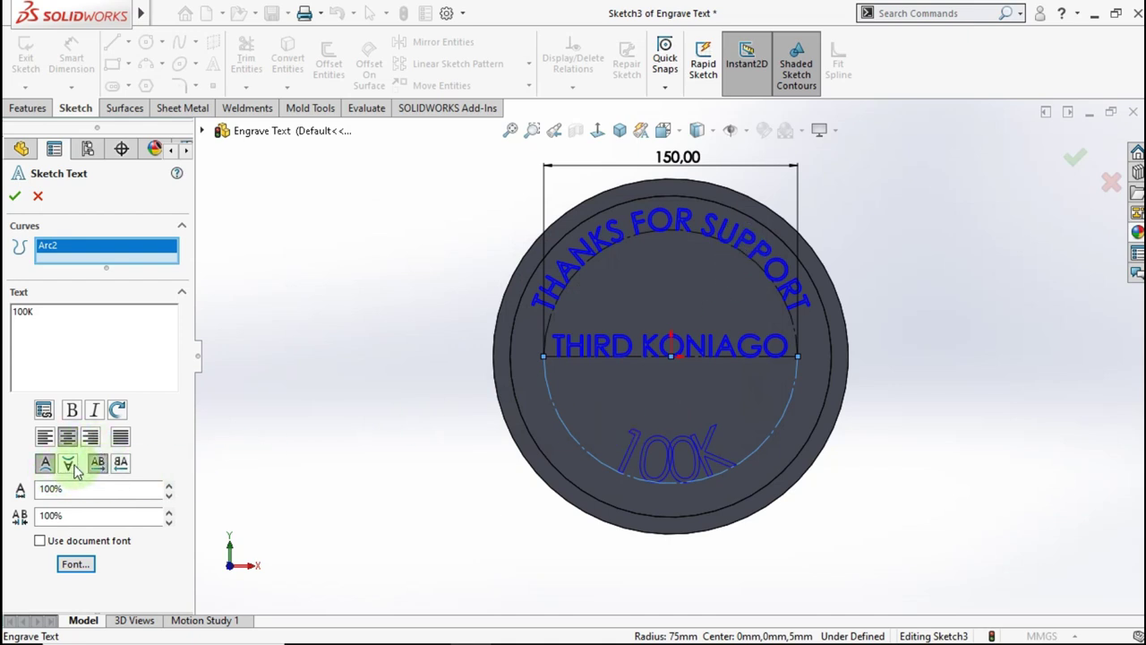
Keep the 100K text upright and set its character spacing to 180%
click(75, 471)
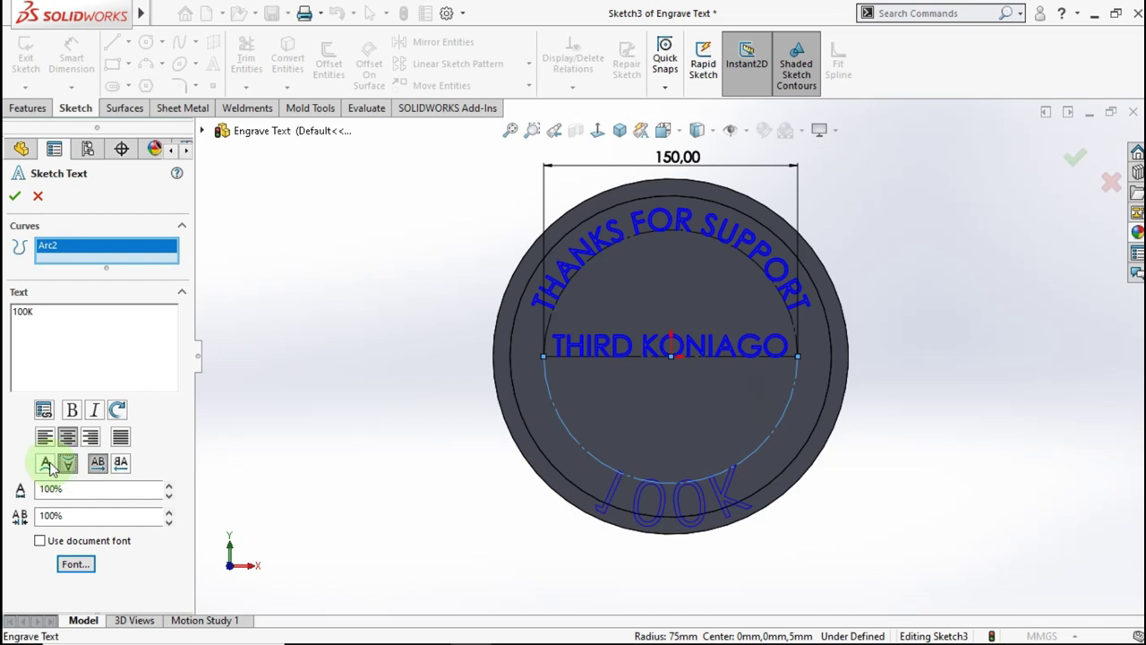
click(51, 467)
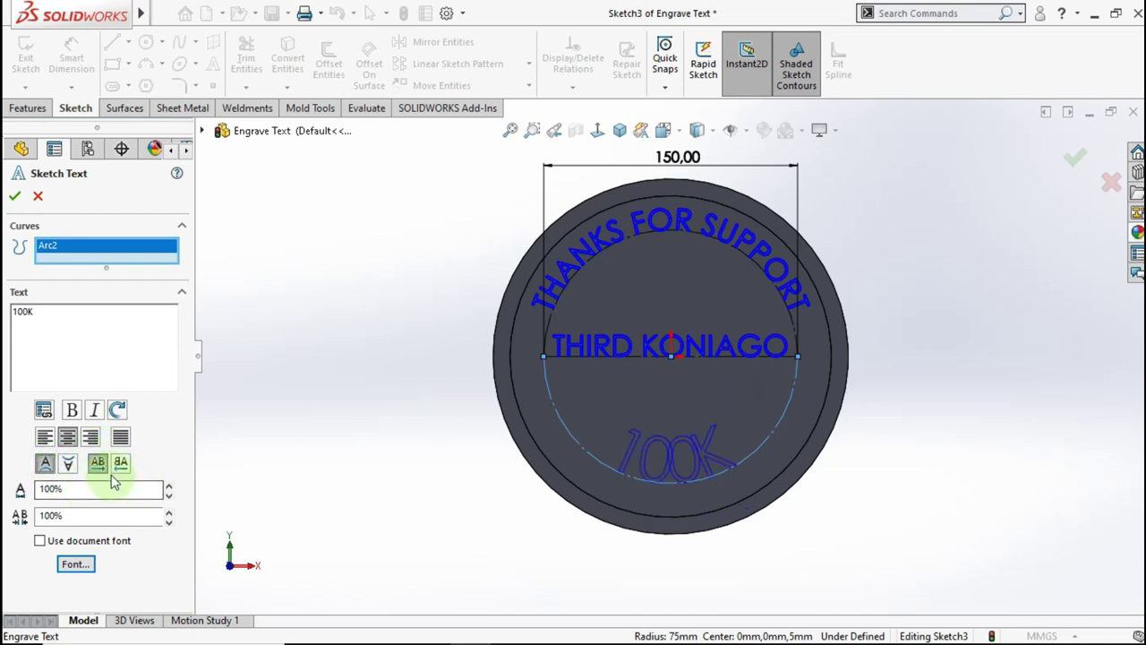
click(170, 513)
click(170, 513)
click(170, 513)
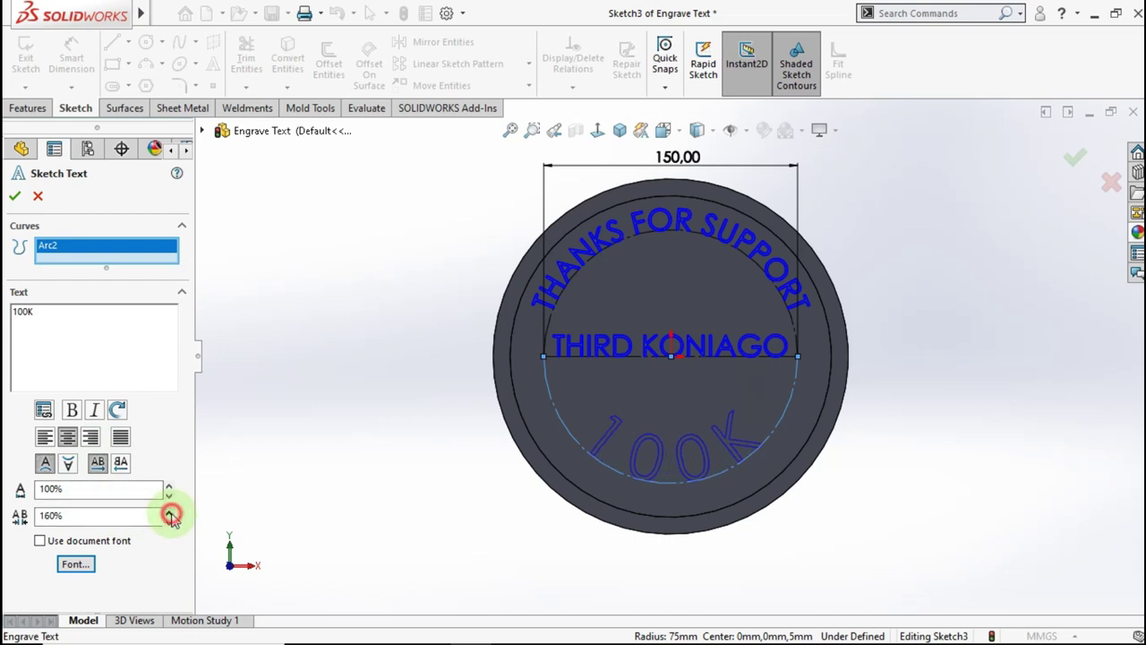
click(170, 513)
click(170, 513)
click(170, 513)
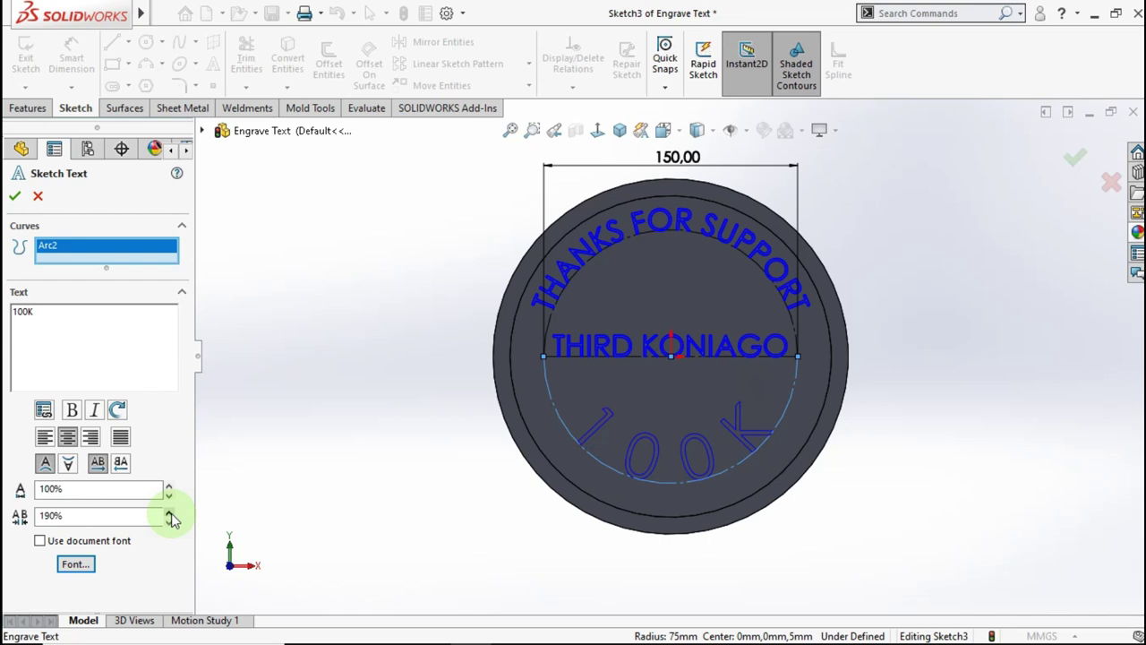
click(169, 520)
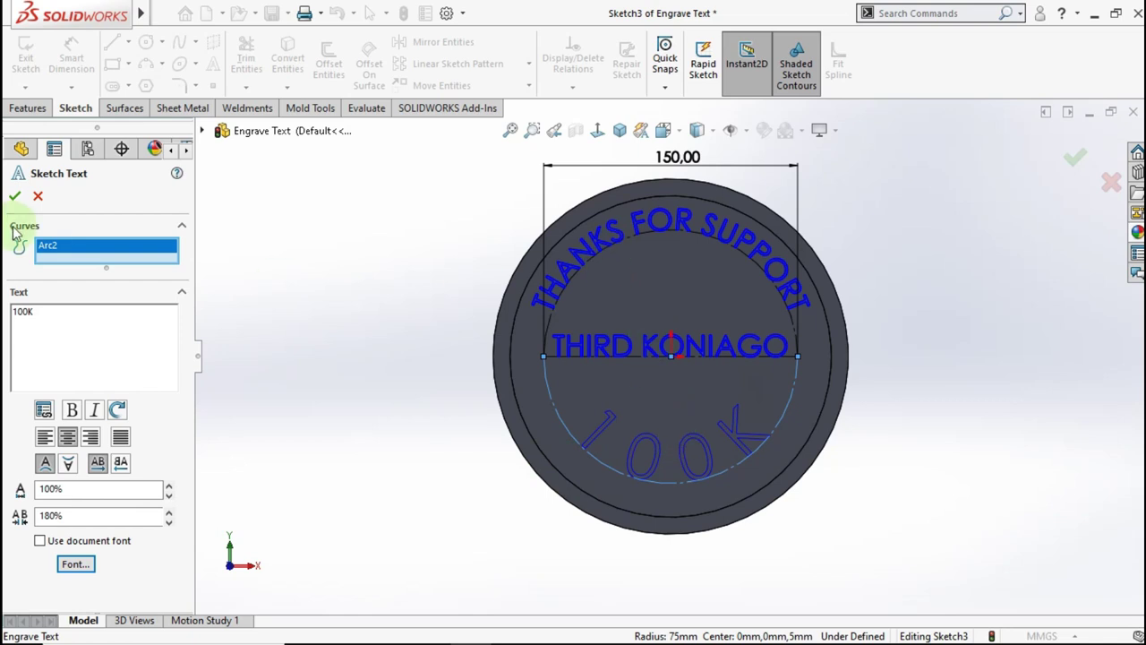
click(14, 198)
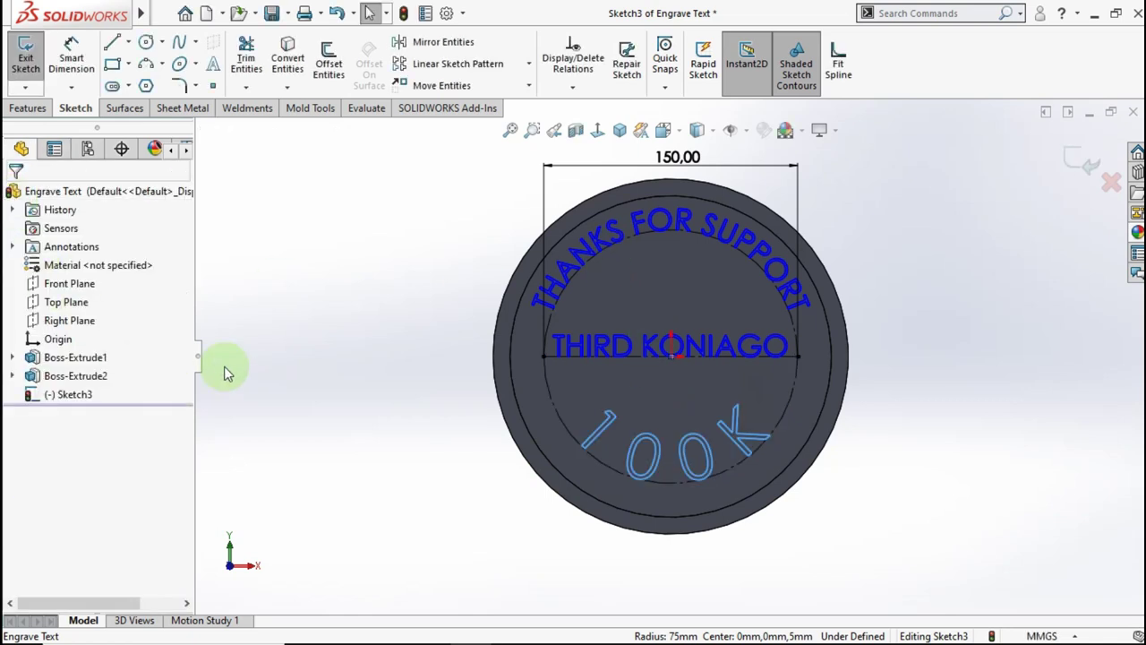
click(367, 351)
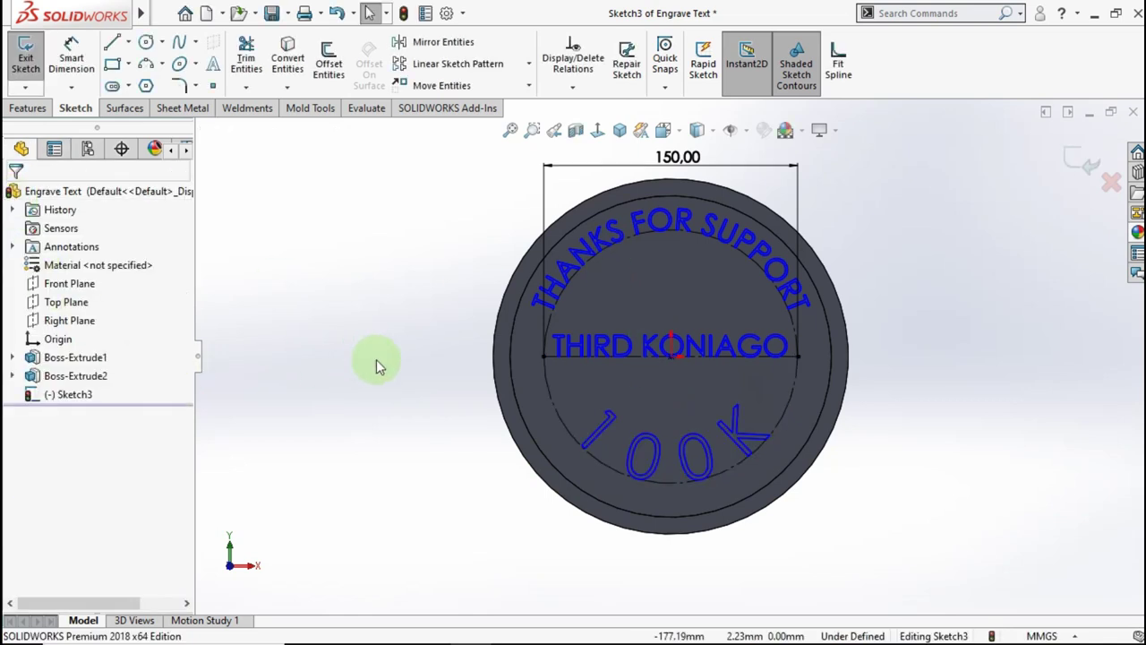
double_click(682, 222)
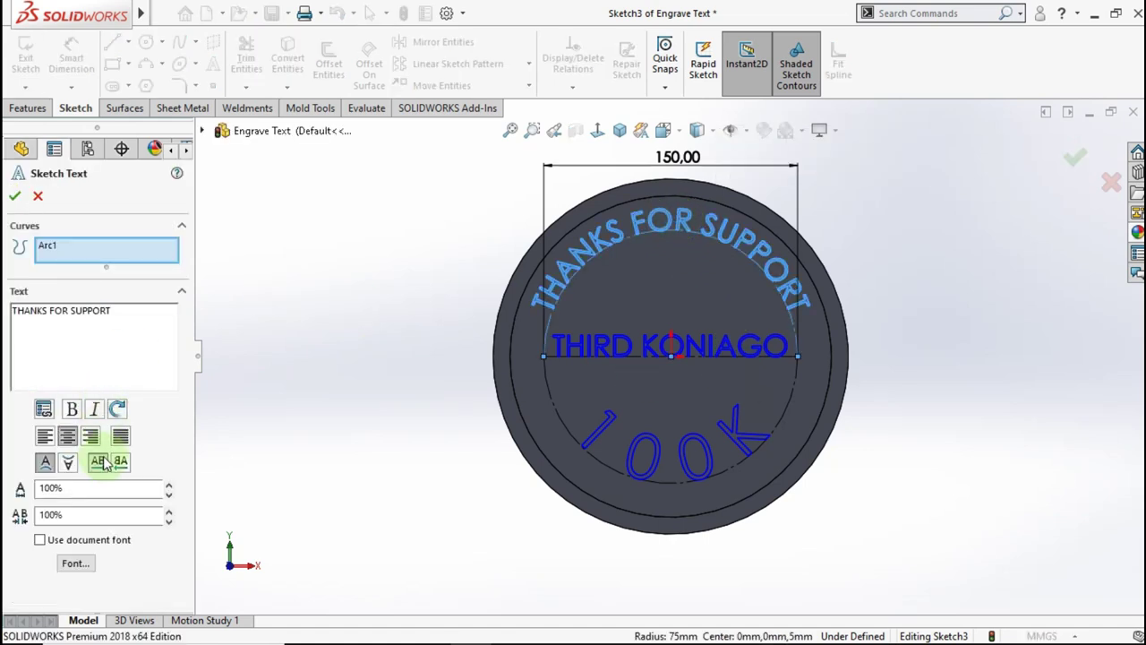
click(74, 465)
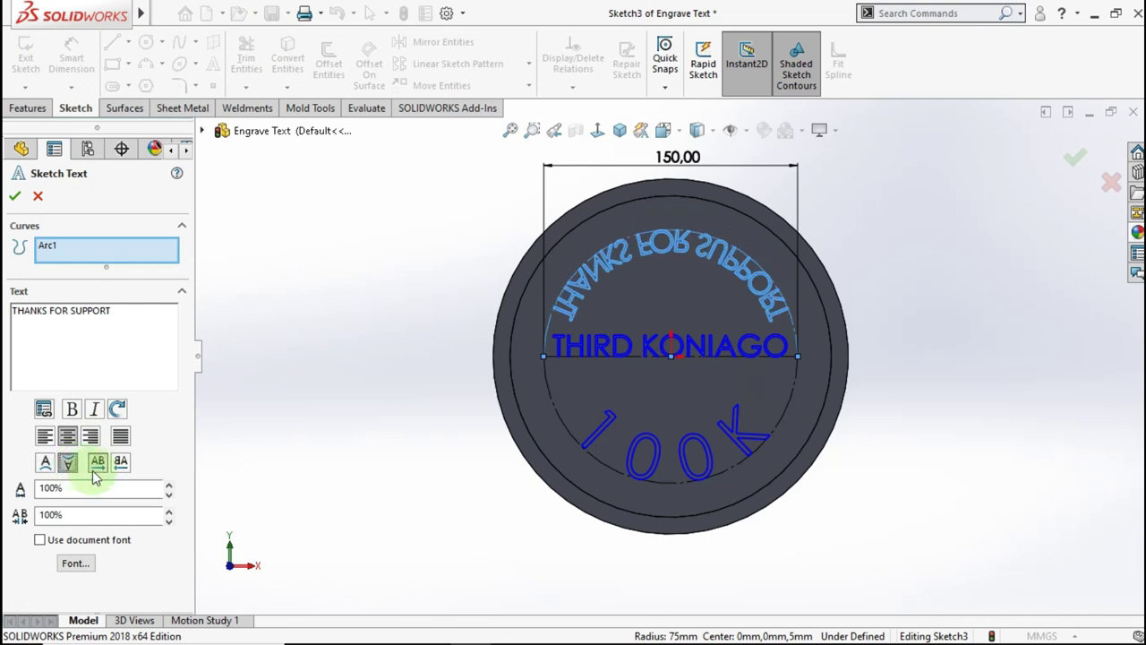
click(122, 463)
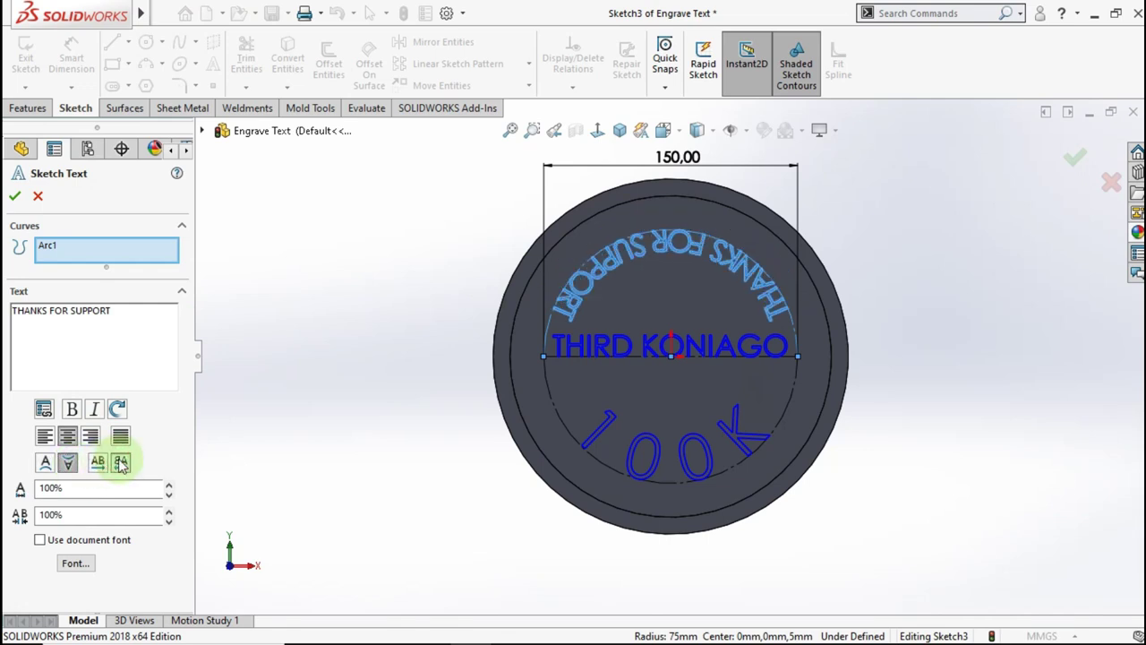
click(42, 464)
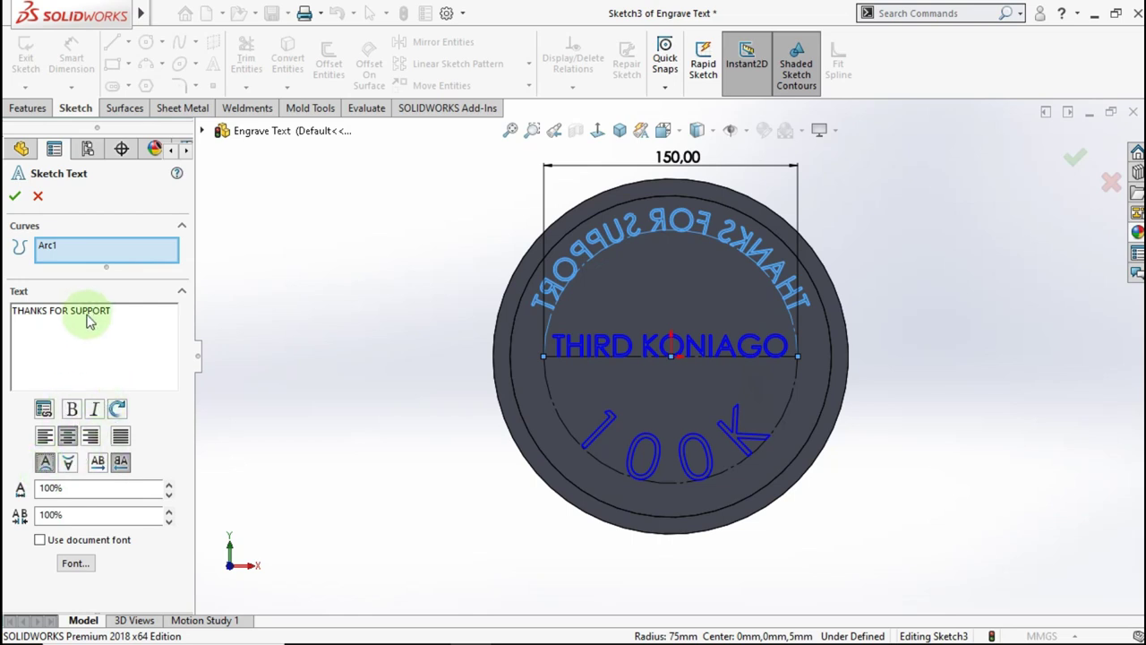
click(99, 463)
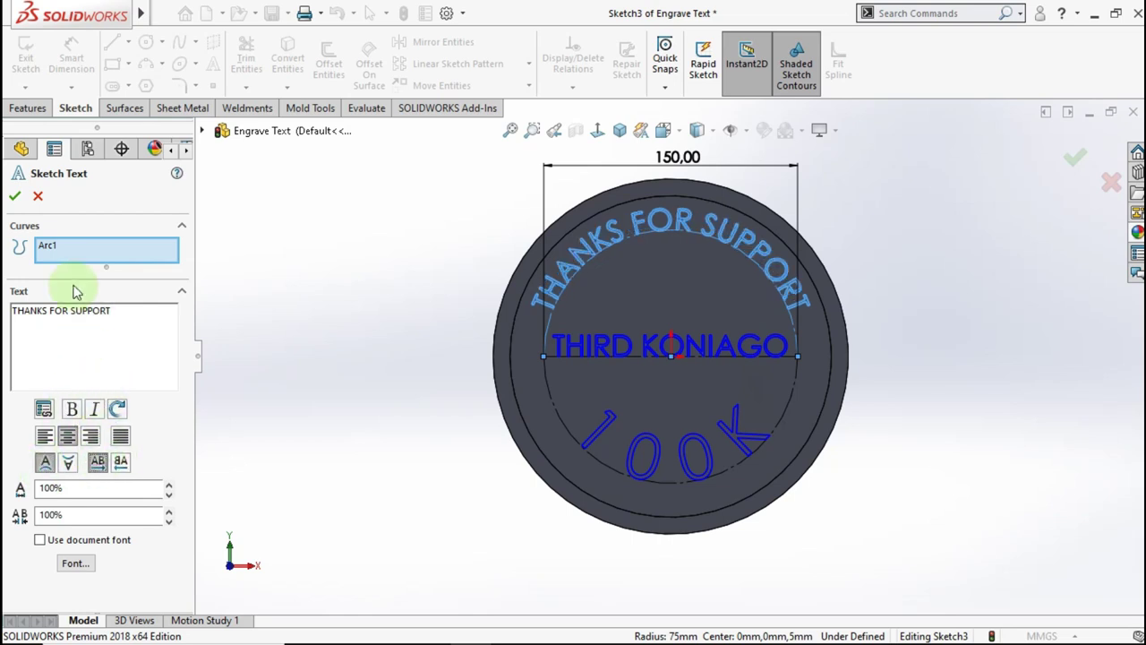
click(39, 196)
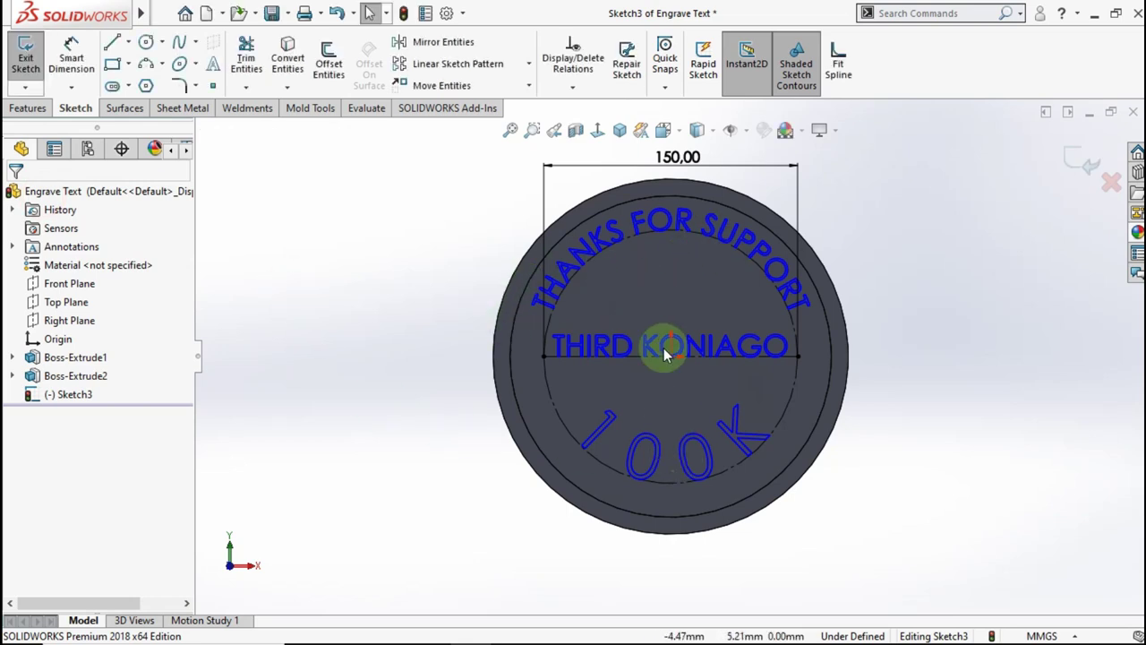
Boss-extrude all three text lines 1 mm from the disc face, then orbit the coin
click(23, 112)
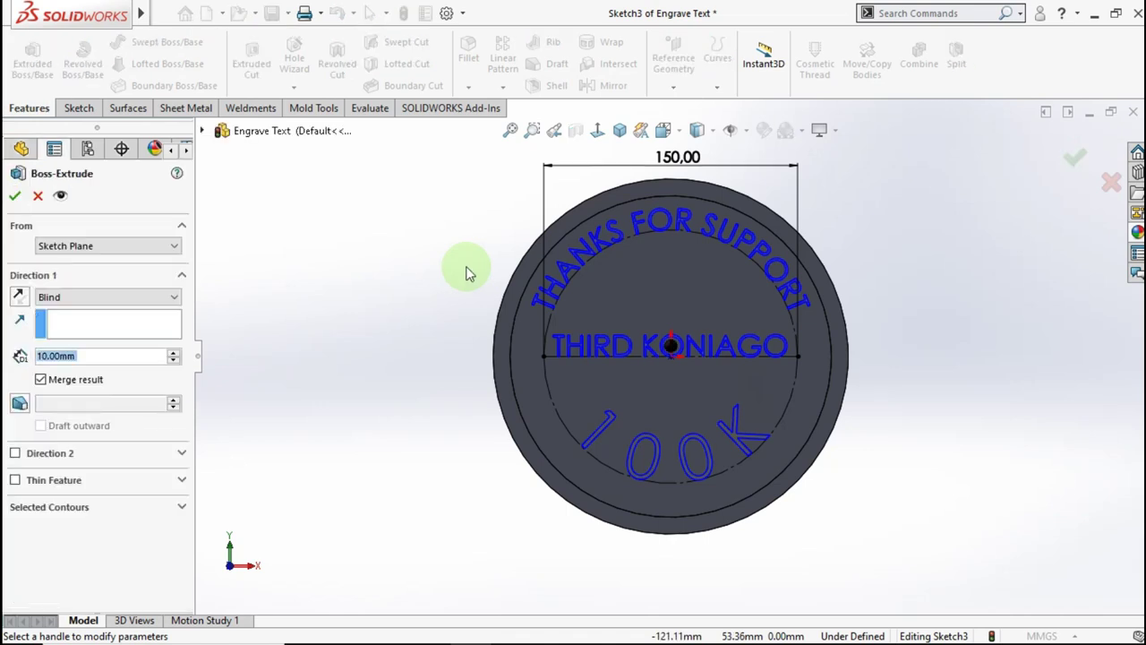
text(1)
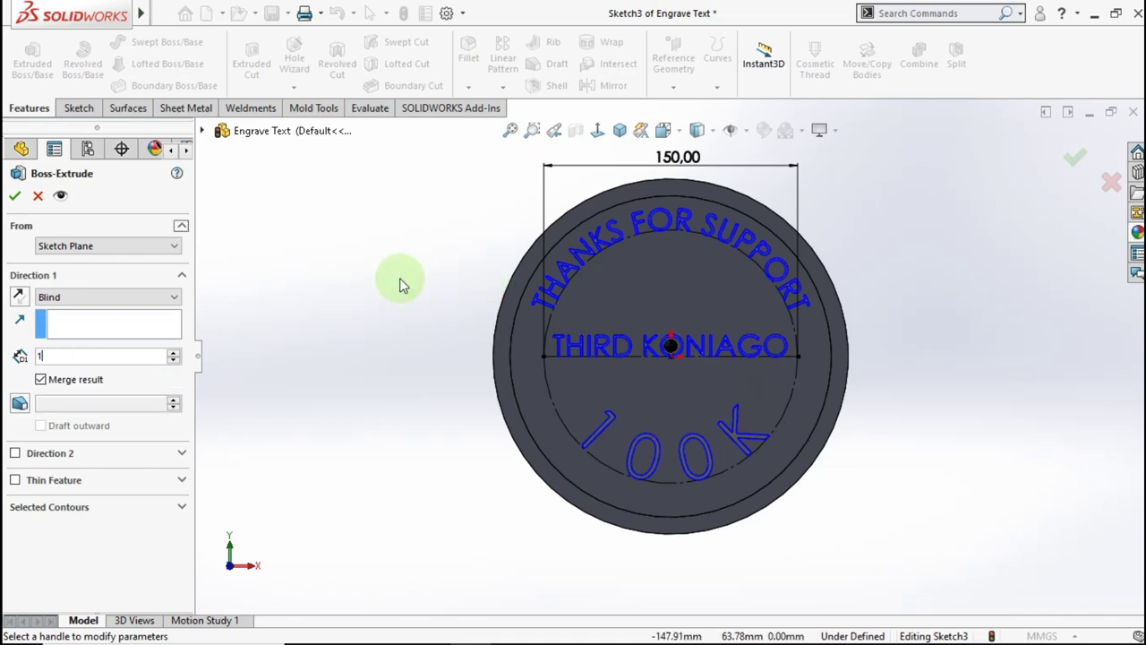
key(Return)
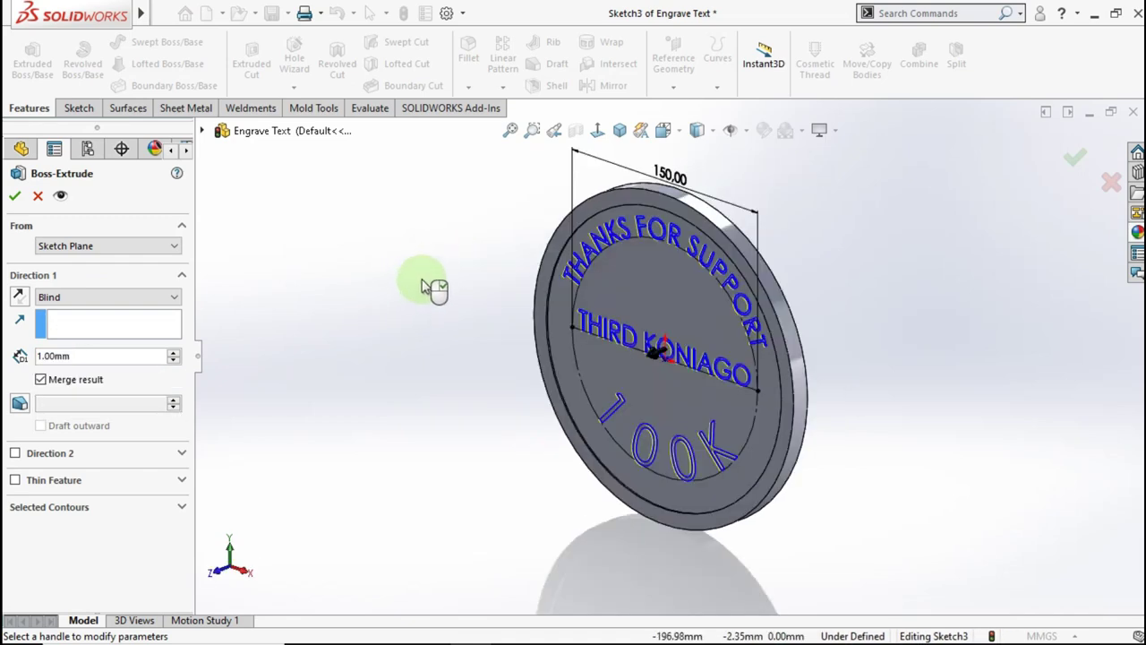
mouse_move(435, 289)
middle_down()
mouse_move(389, 314)
mouse_move(440, 235)
mouse_move(430, 235)
middle_up()
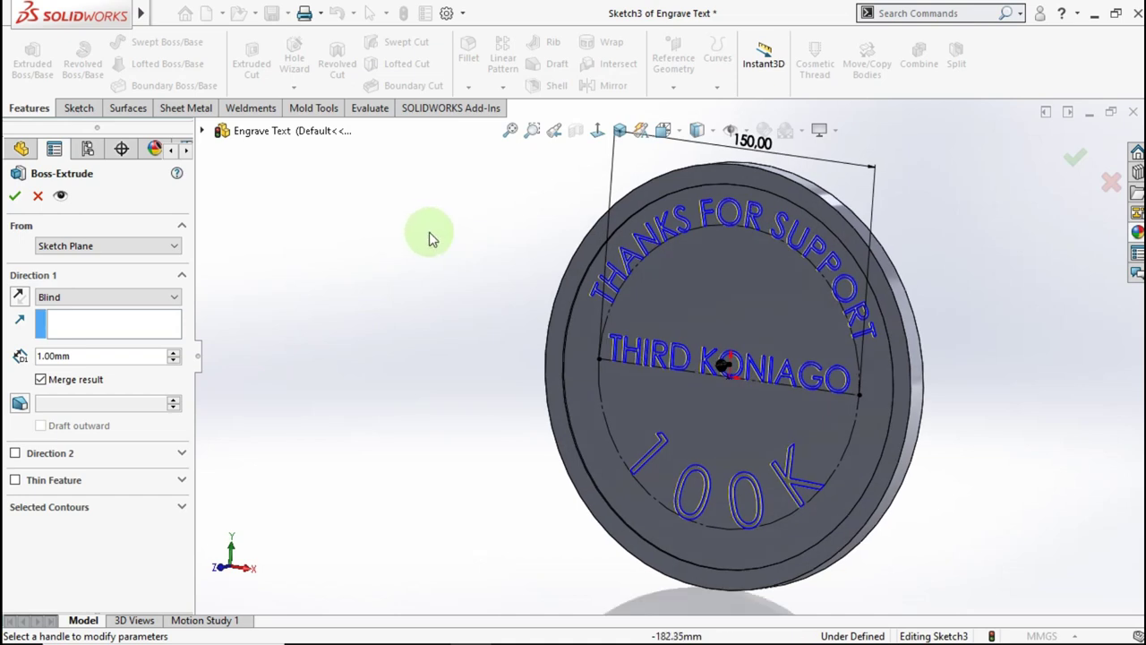
click(15, 197)
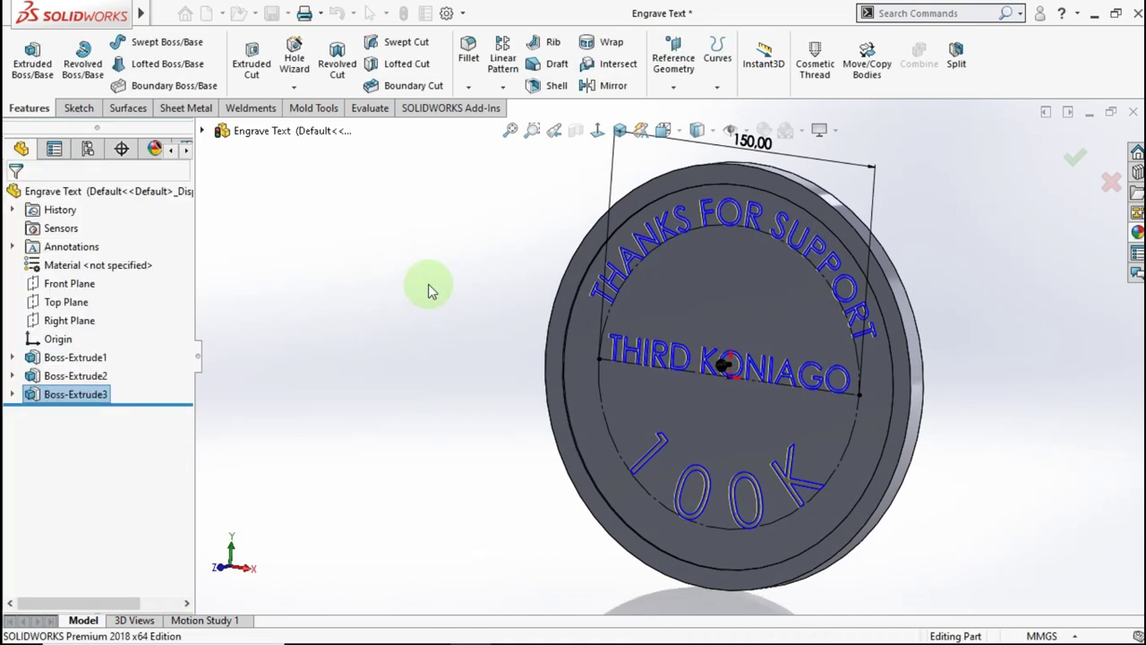
mouse_move(605, 317)
middle_down()
mouse_move(605, 297)
mouse_move(606, 371)
mouse_move(621, 315)
mouse_move(596, 299)
mouse_move(831, 248)
mouse_move(899, 221)
middle_up()
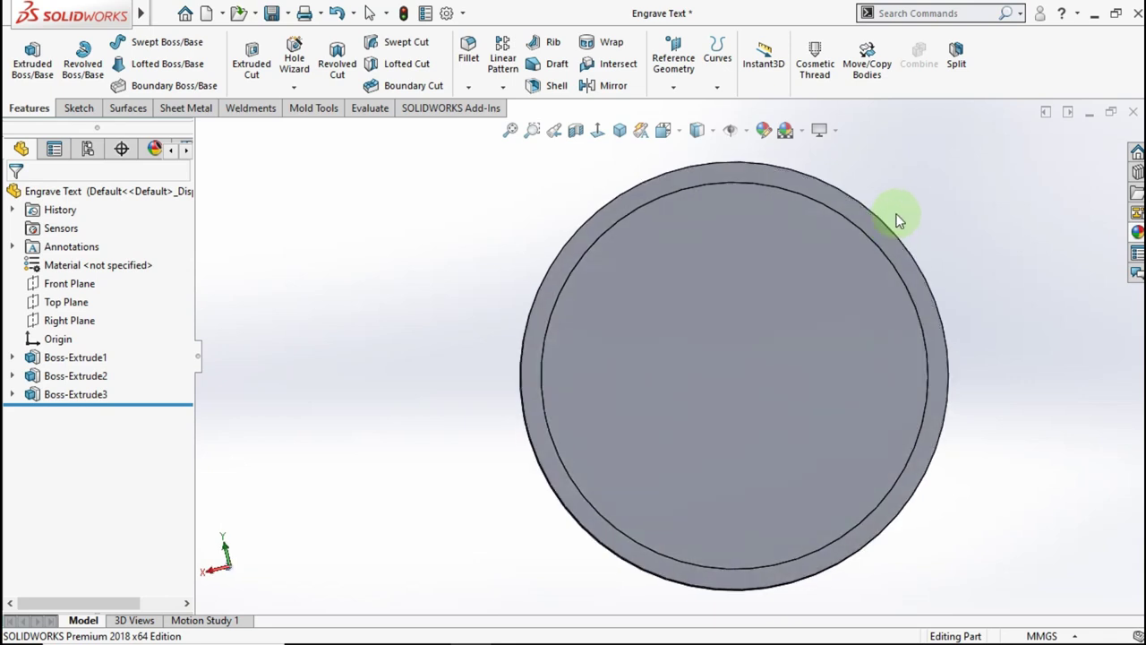
Start a sketch on the disc's plain face, view it normal, and draw a circle centred on the origin
click(750, 344)
click(818, 300)
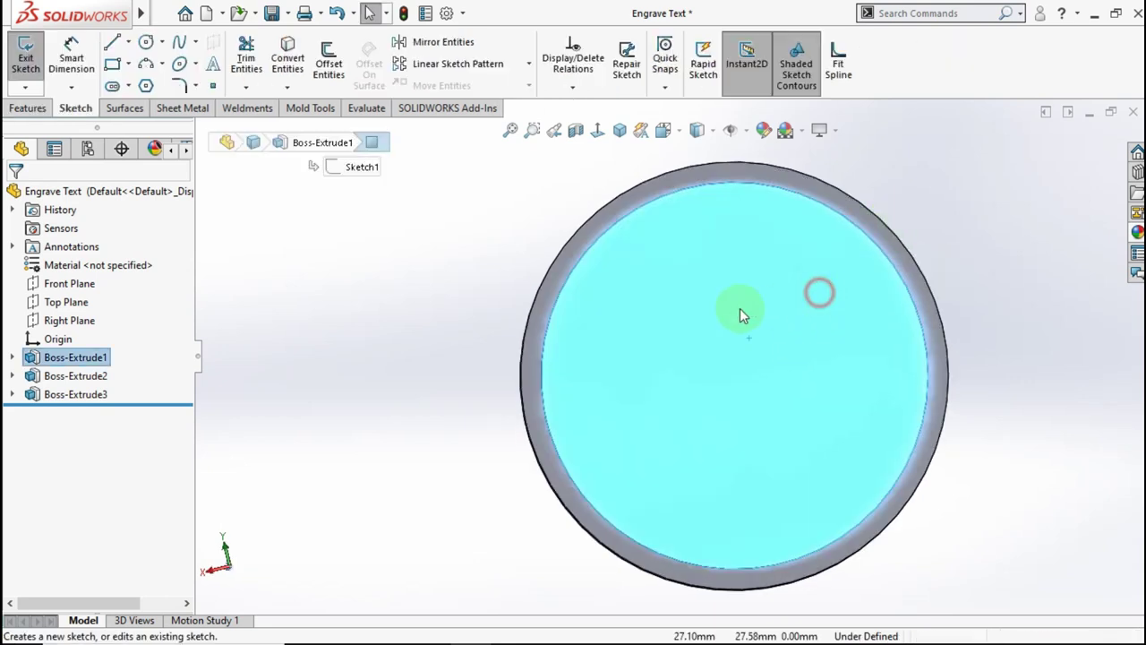
click(597, 132)
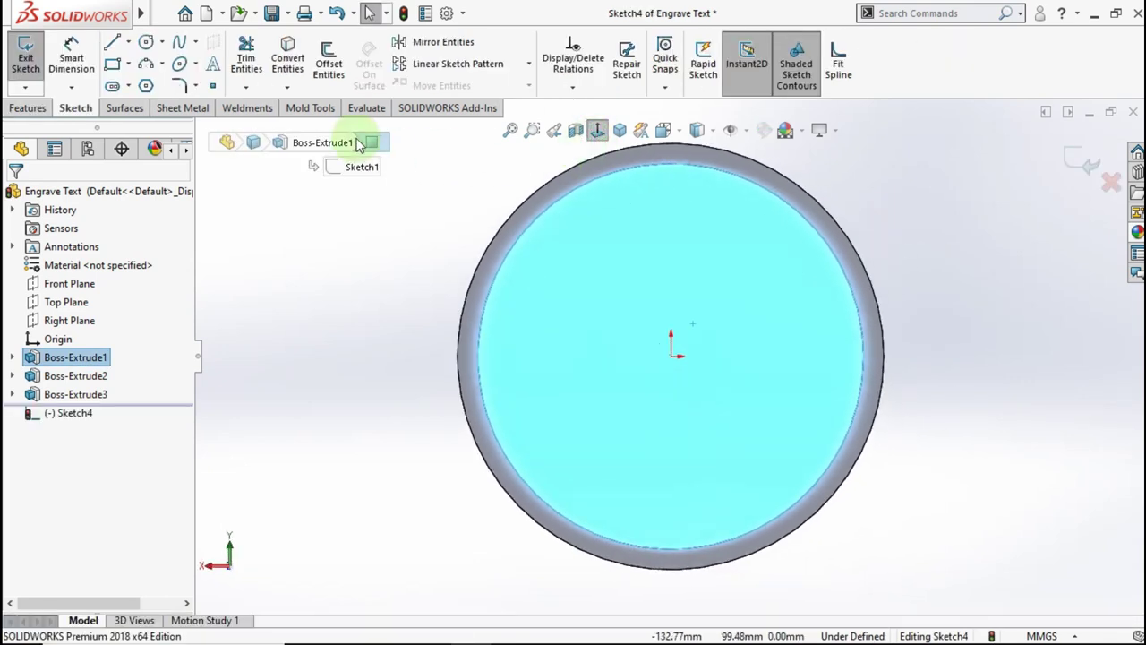
click(376, 306)
click(146, 42)
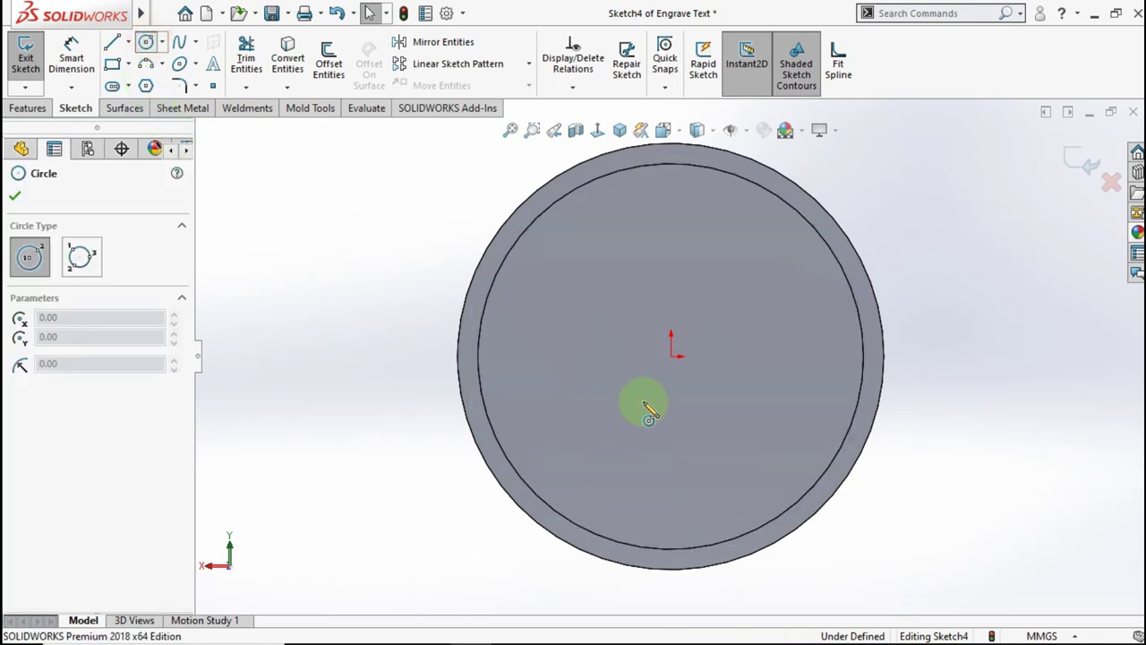
click(674, 358)
click(768, 240)
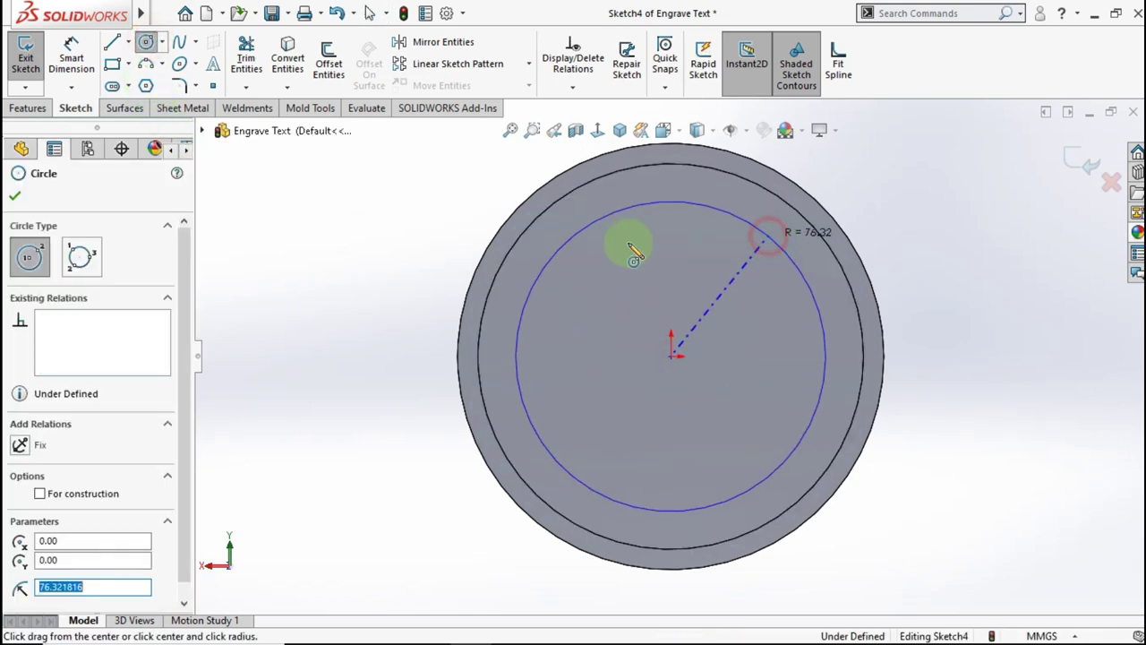
Dimension the circle to 150 mm diameter and convert it to construction geometry
click(72, 63)
click(550, 249)
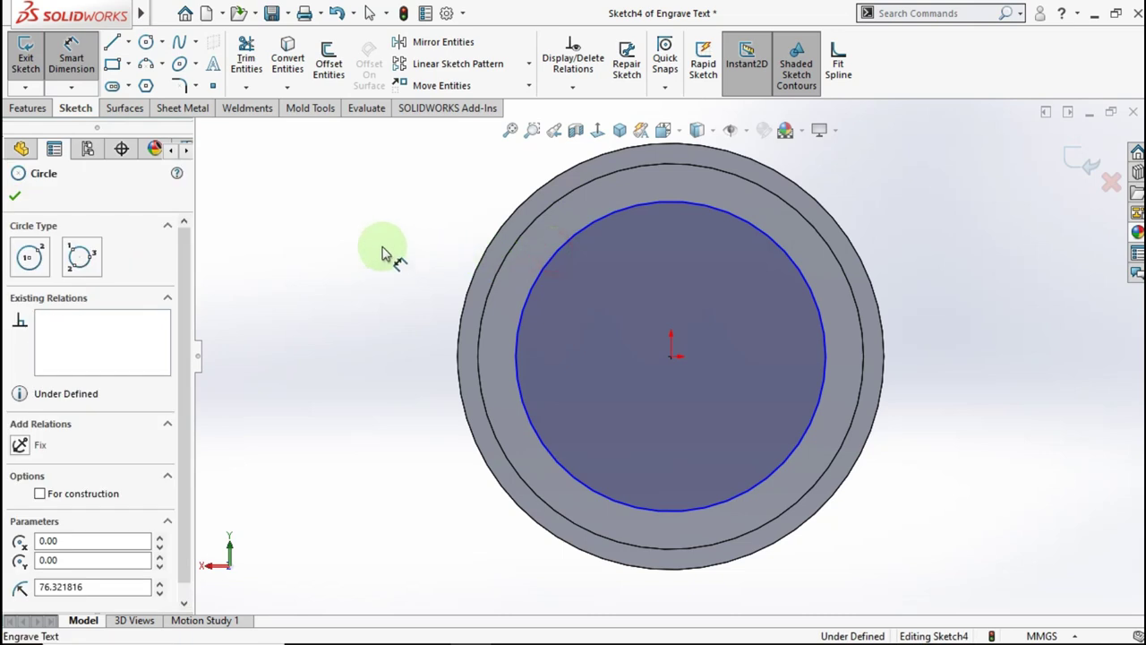
click(330, 232)
click(332, 233)
text(150)
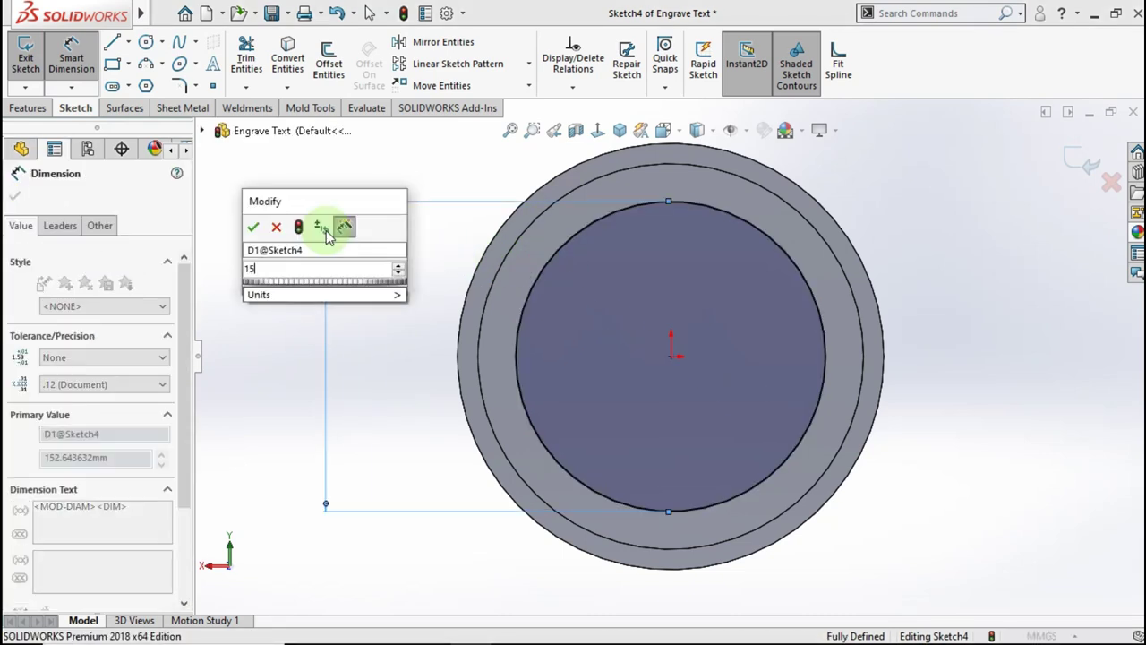
click(255, 227)
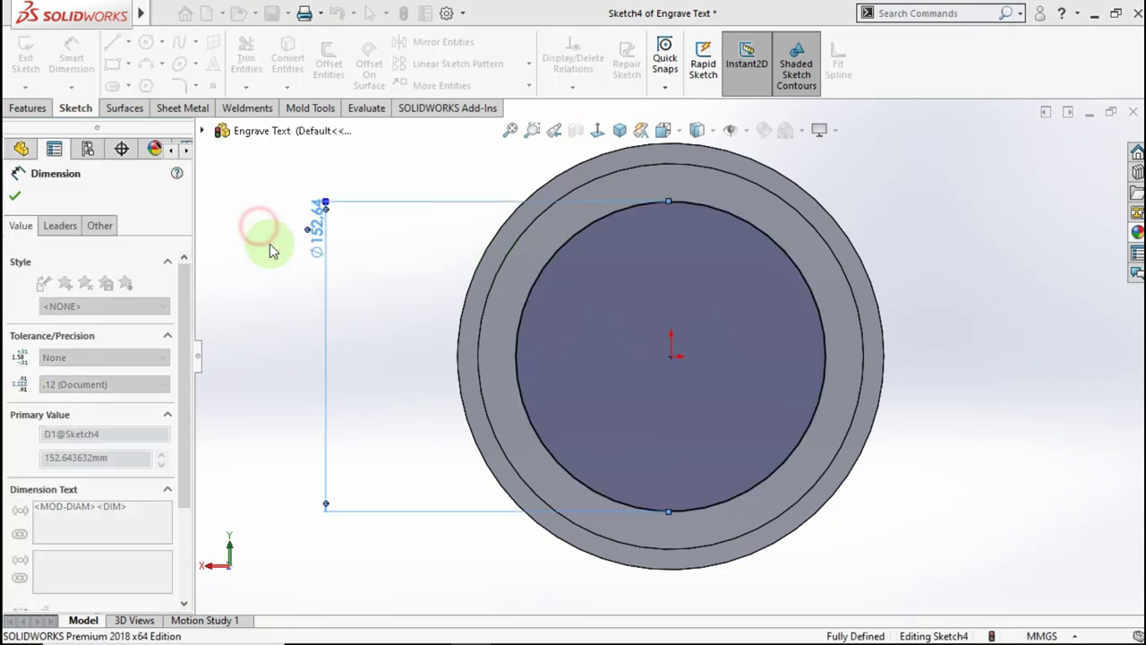
click(596, 223)
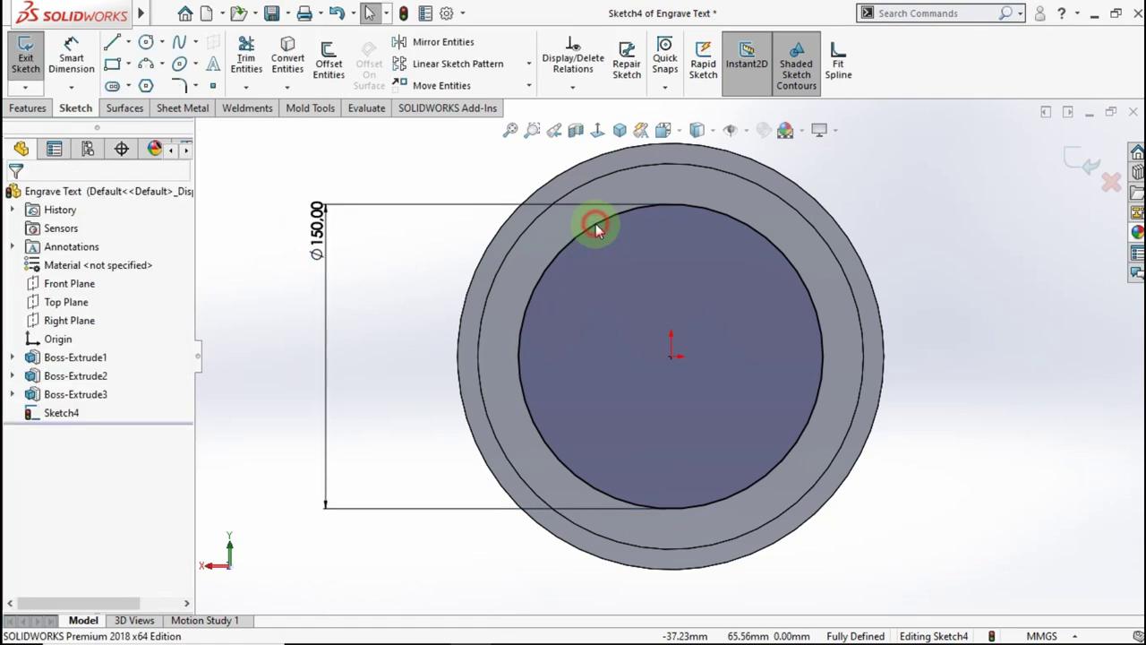
click(670, 178)
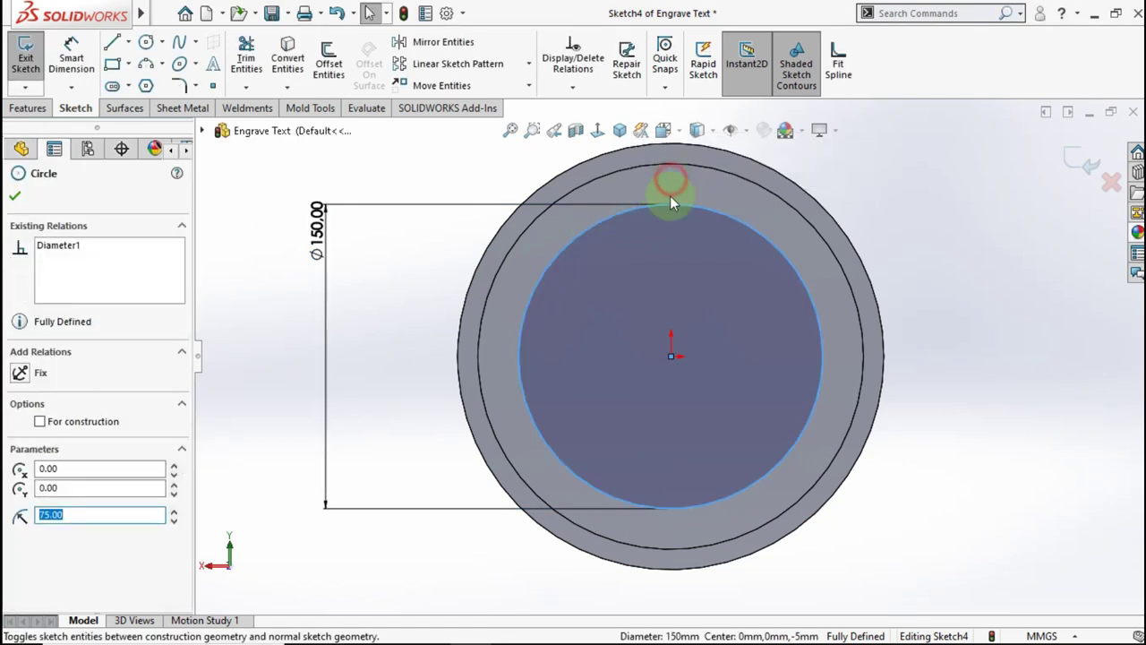
click(877, 215)
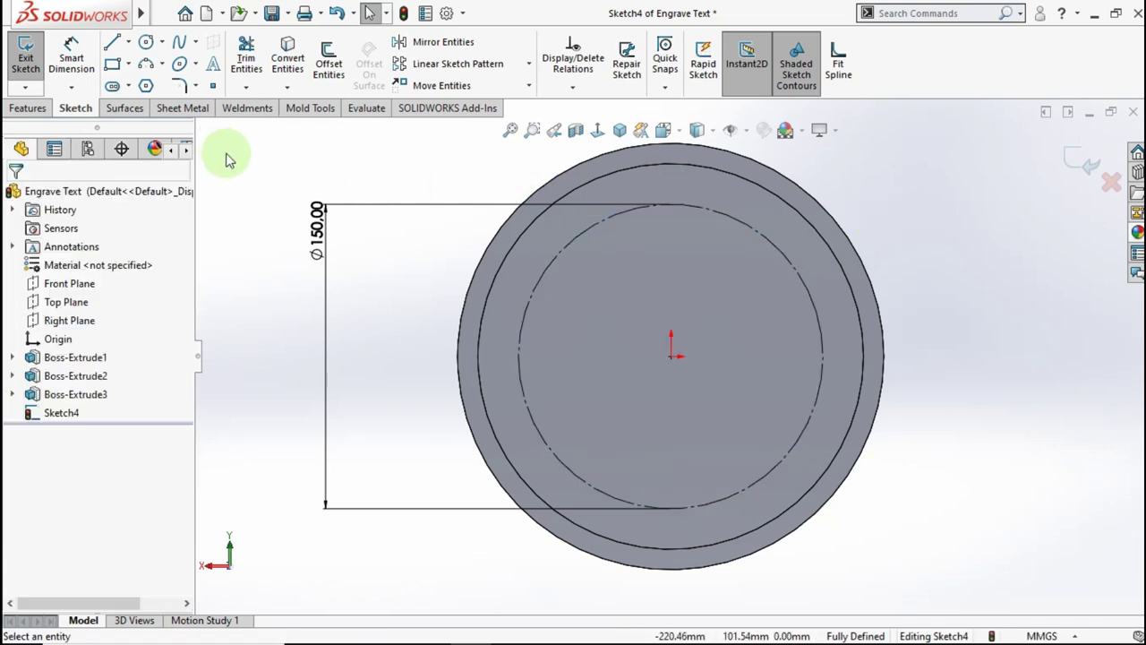
Add 'ON-GOING' text along the 150 mm circle at 100-point font, fitted evenly around it
click(573, 240)
text(ON-GOING)
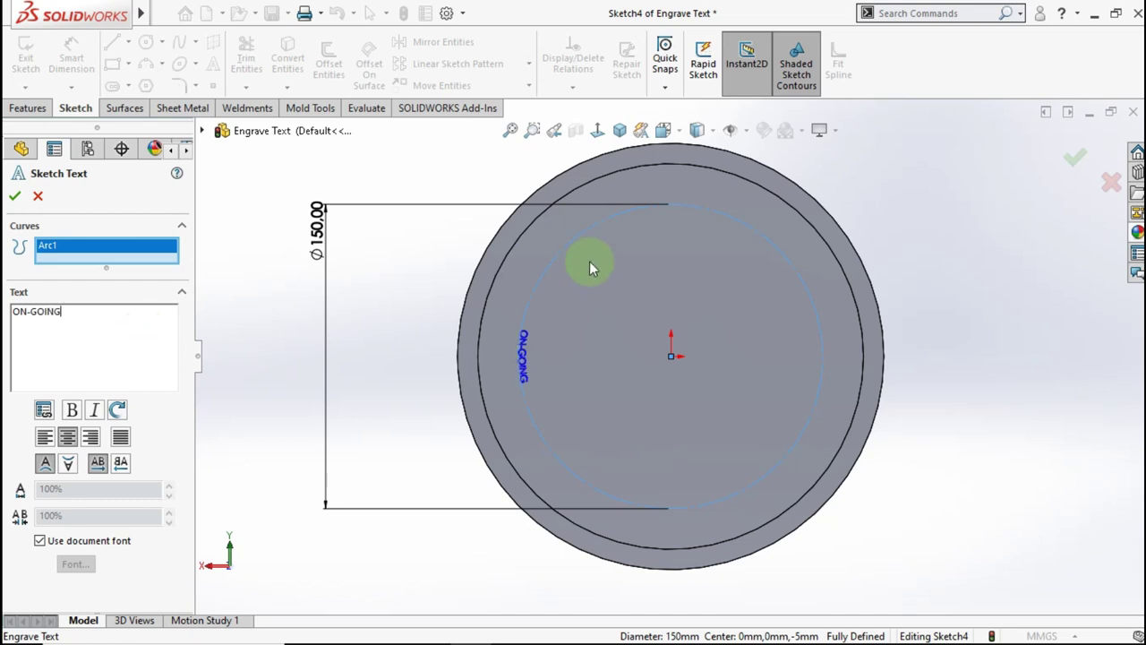
click(72, 544)
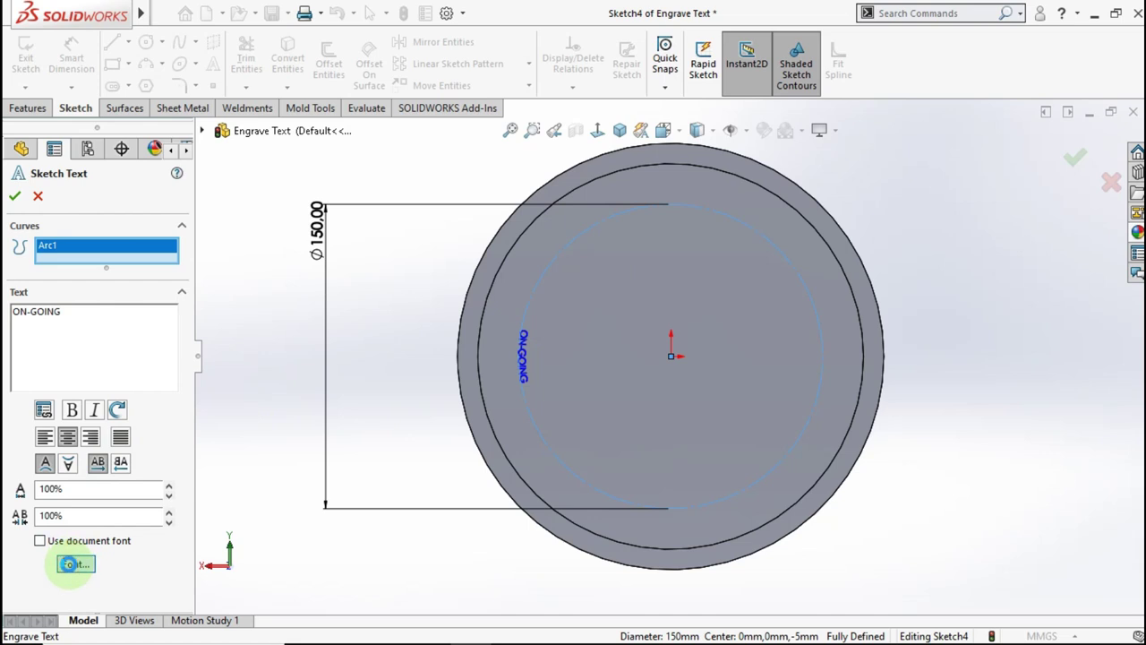
click(70, 563)
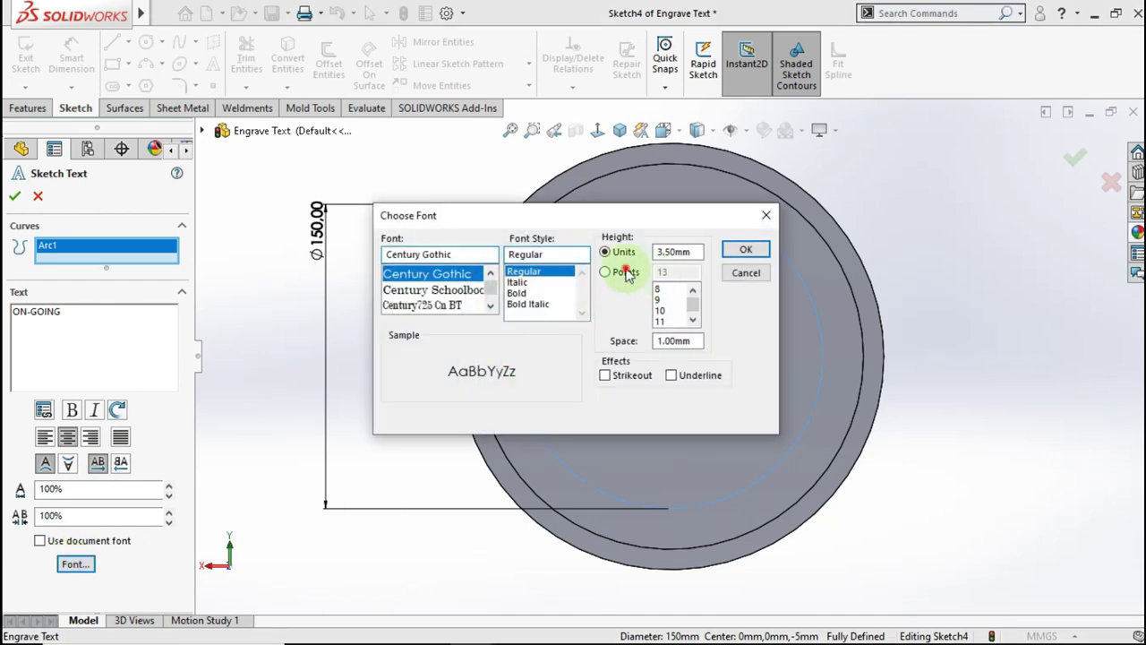
click(626, 272)
text(1)
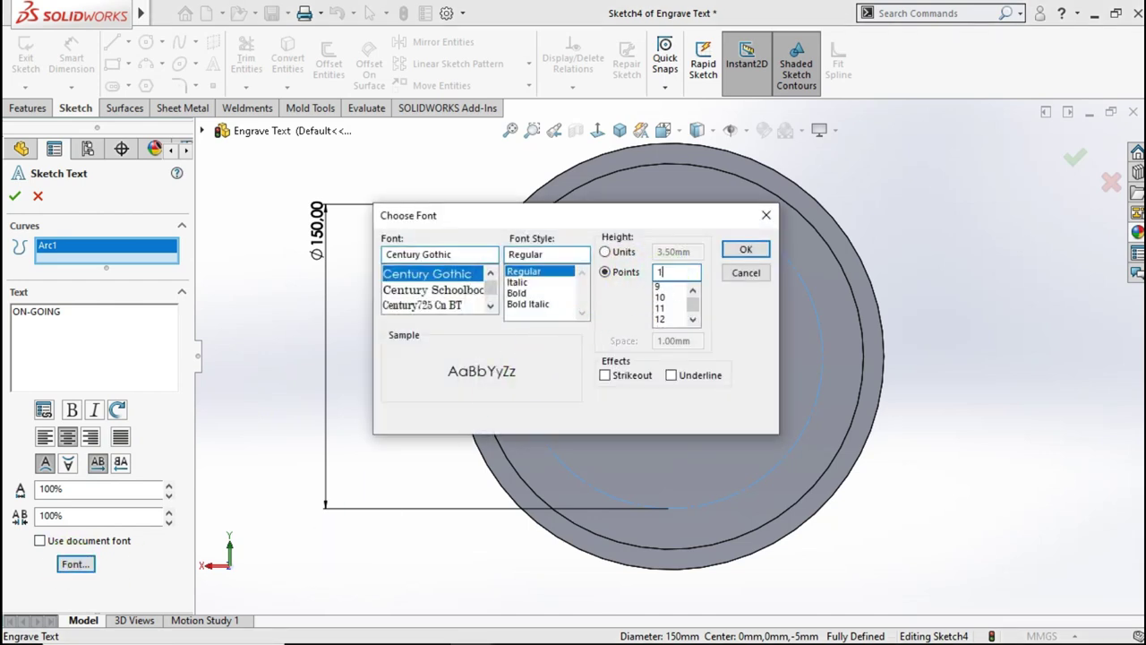
text(00)
click(746, 249)
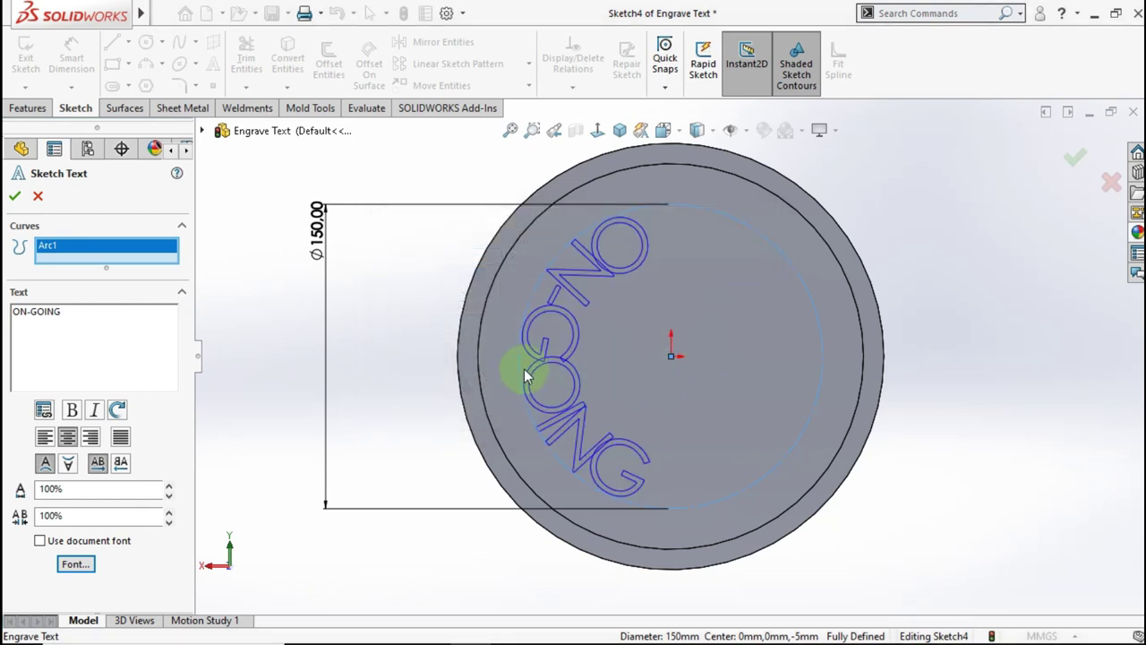
click(120, 439)
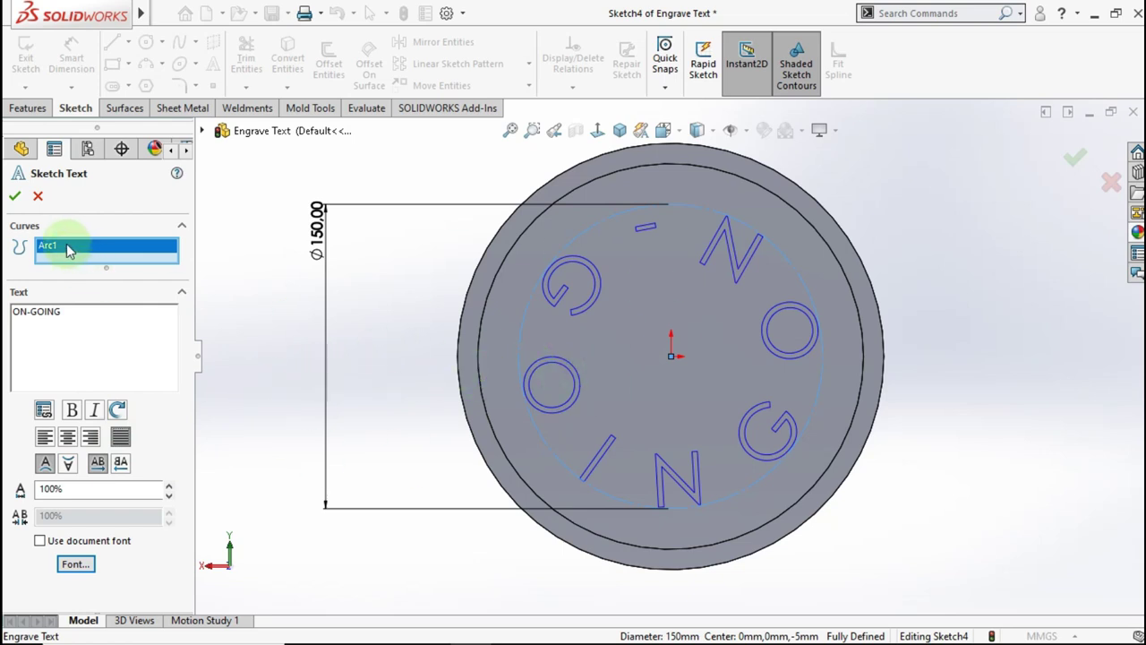
click(15, 195)
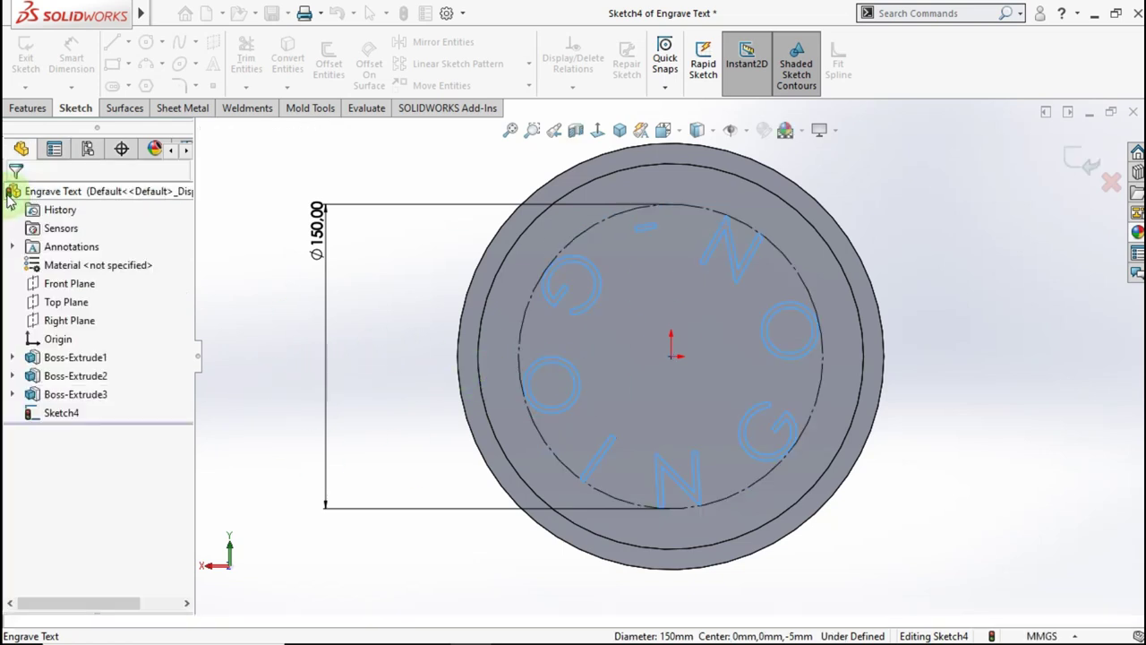
Extrude the ON-GOING lettering as a 1.00 mm blind boss and orbit to a tilted view
click(26, 111)
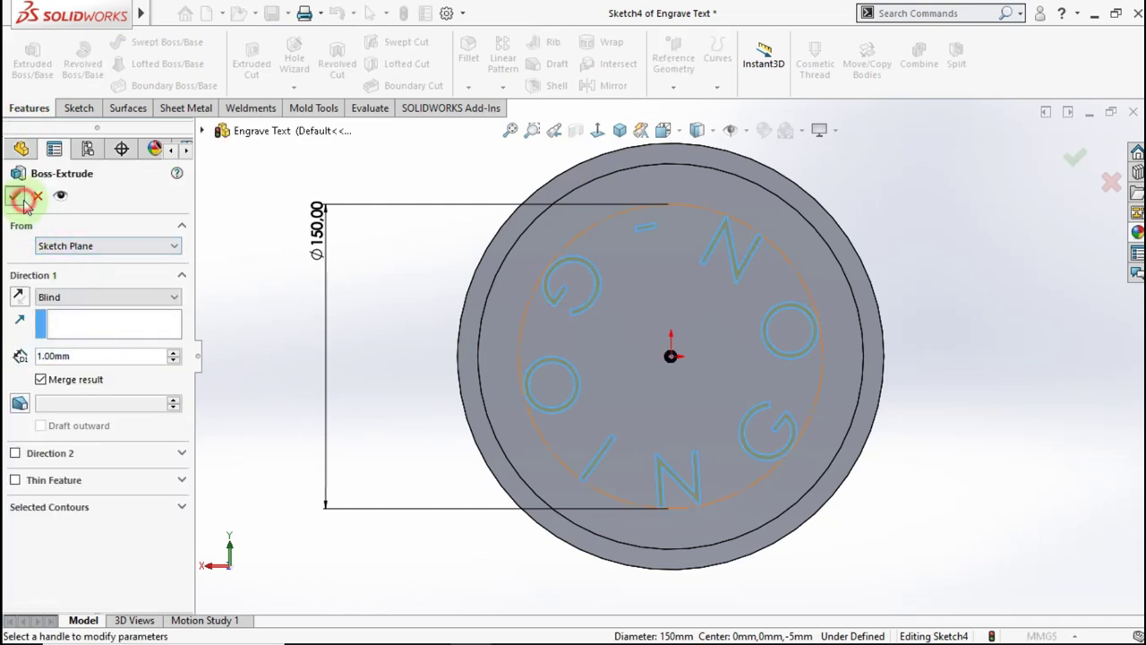
click(22, 200)
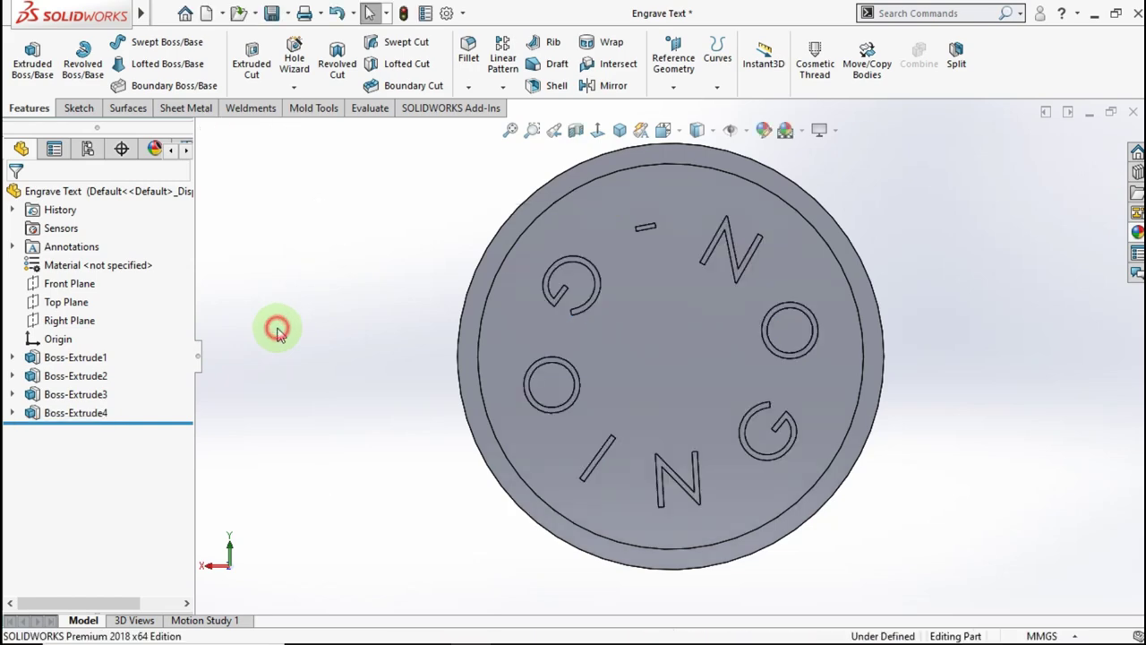
mouse_move(460, 335)
middle_down()
mouse_move(556, 289)
mouse_move(511, 397)
mouse_move(456, 402)
mouse_move(594, 376)
mouse_move(752, 295)
mouse_move(813, 335)
mouse_move(543, 328)
mouse_move(339, 366)
mouse_move(711, 190)
middle_up()
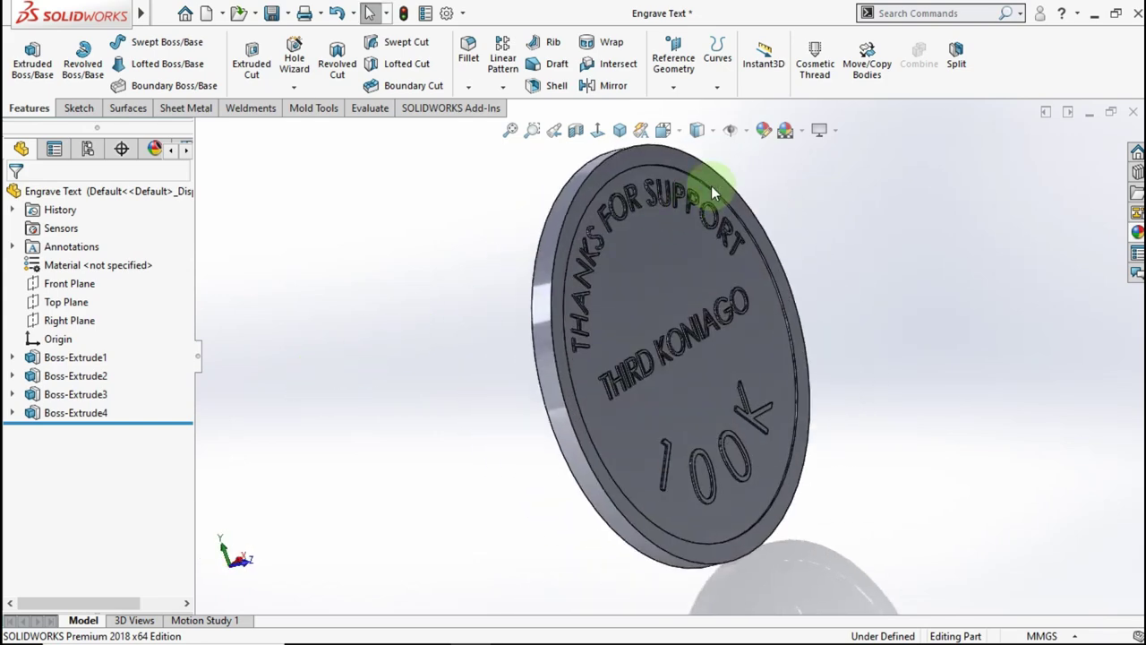
Apply the polished gold metal appearance to the whole disc part in isometric view
click(620, 131)
click(154, 190)
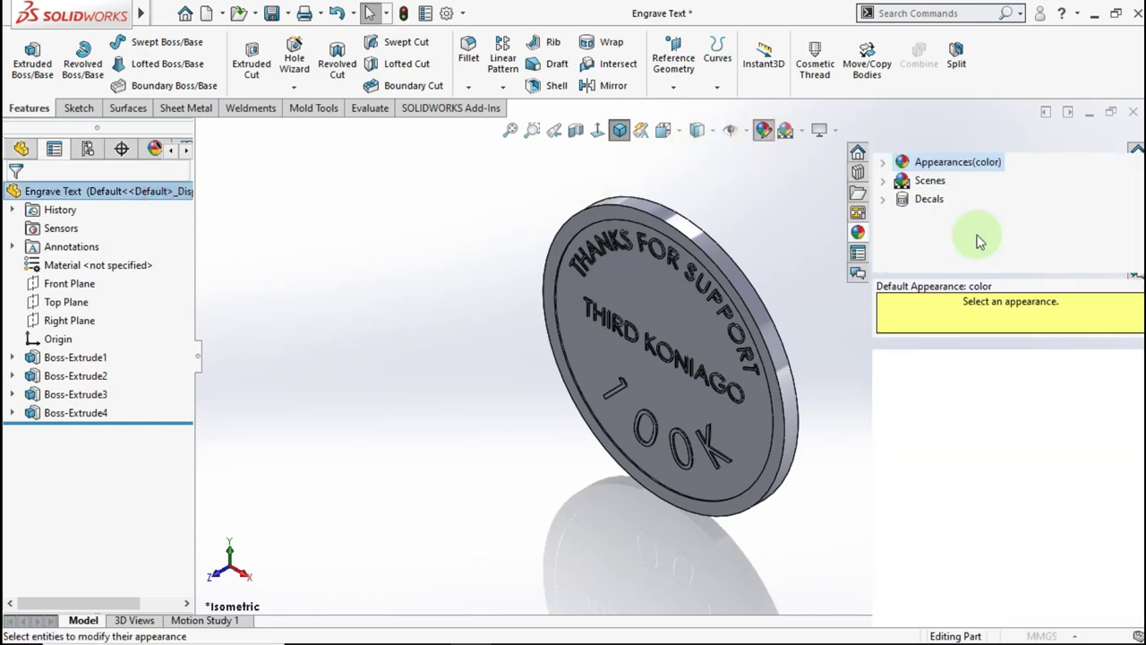
click(885, 163)
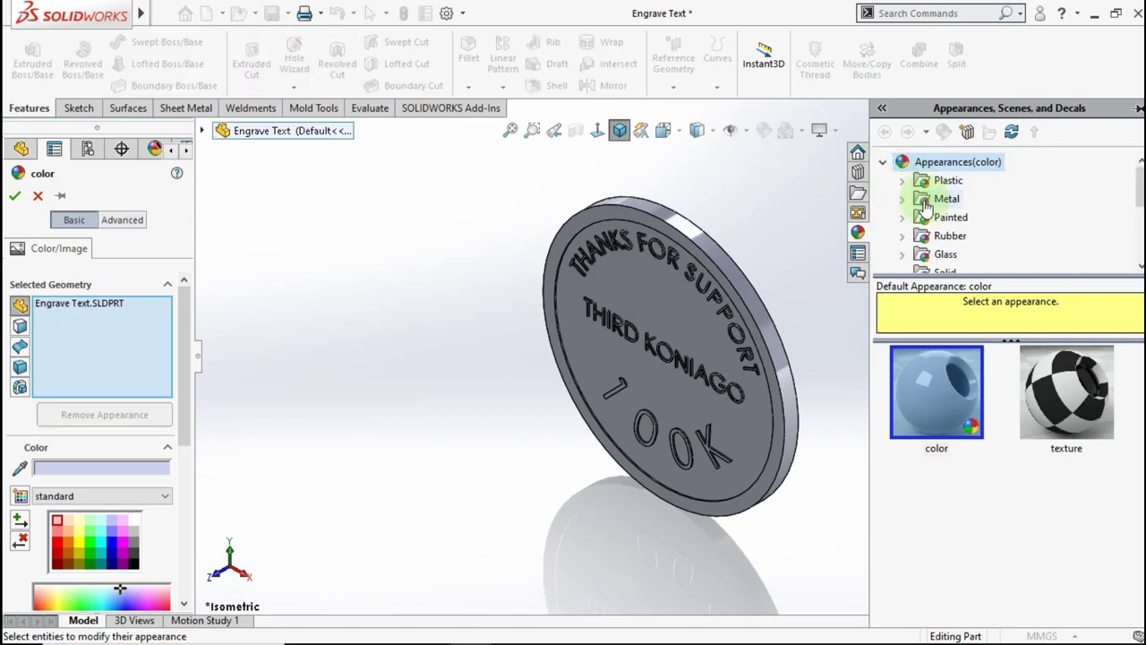
click(912, 201)
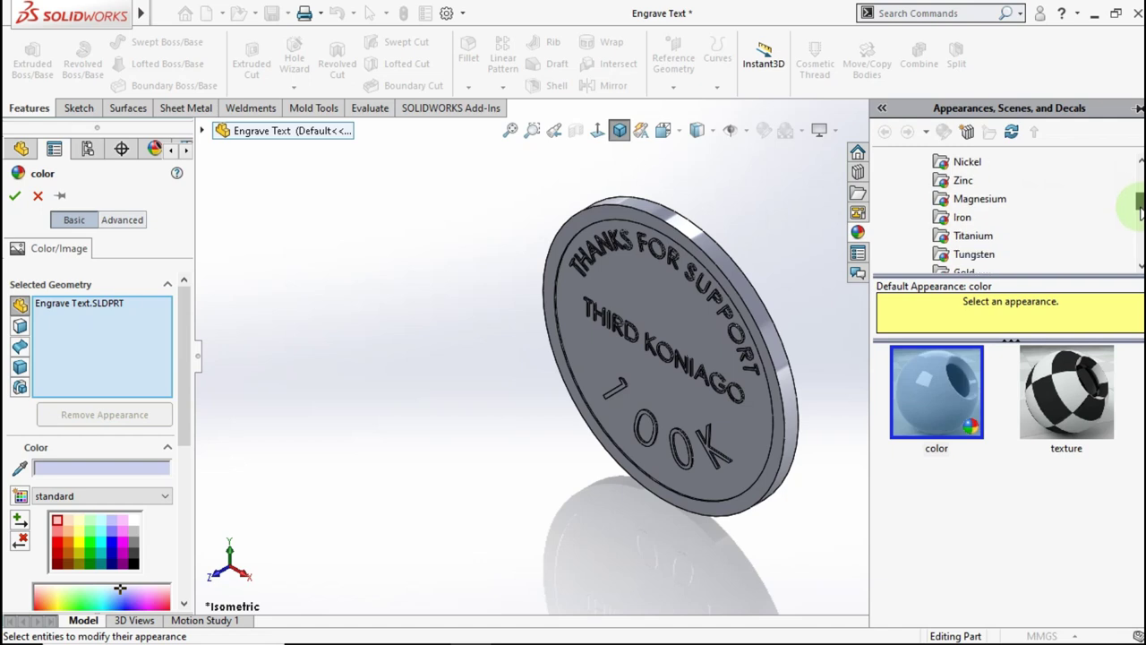
click(965, 236)
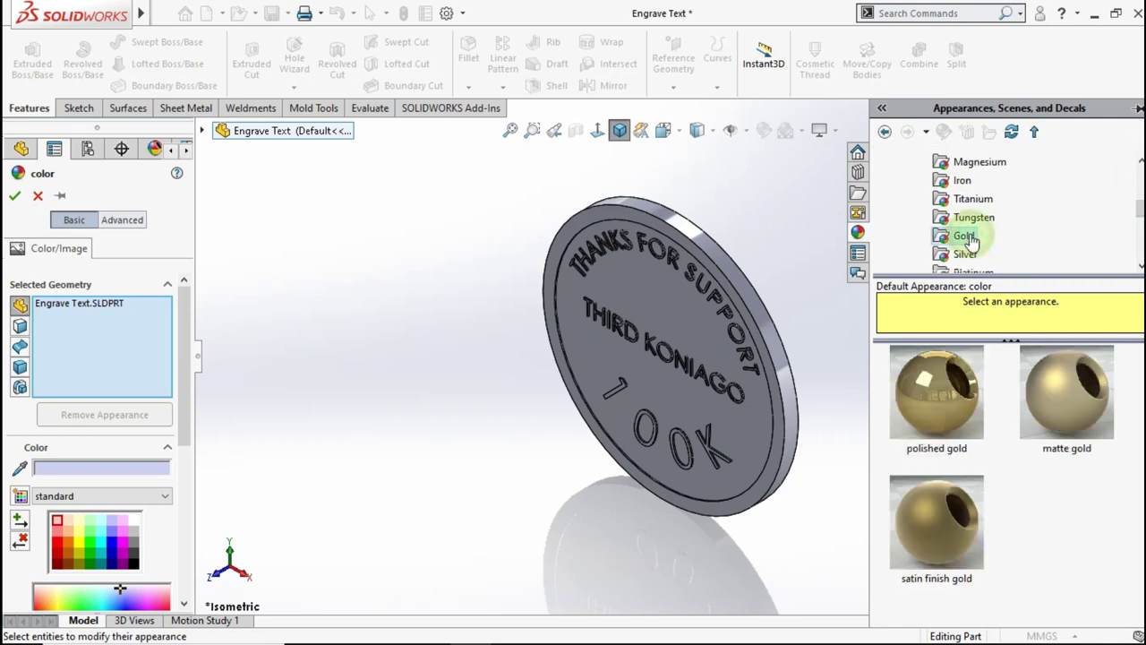
click(941, 398)
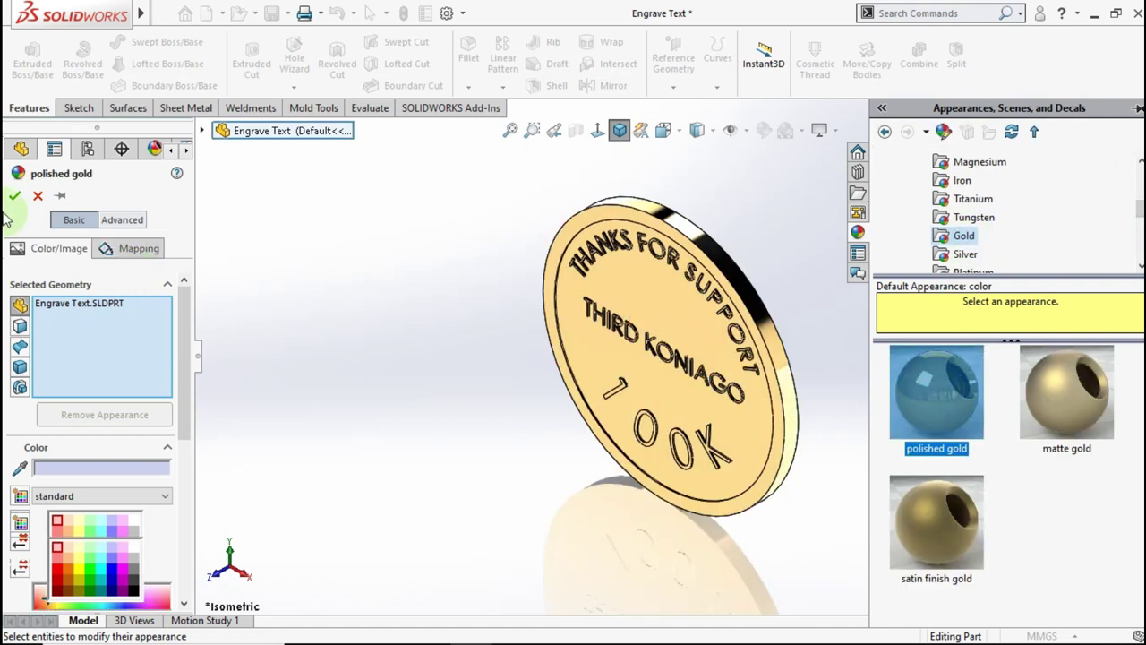
click(15, 195)
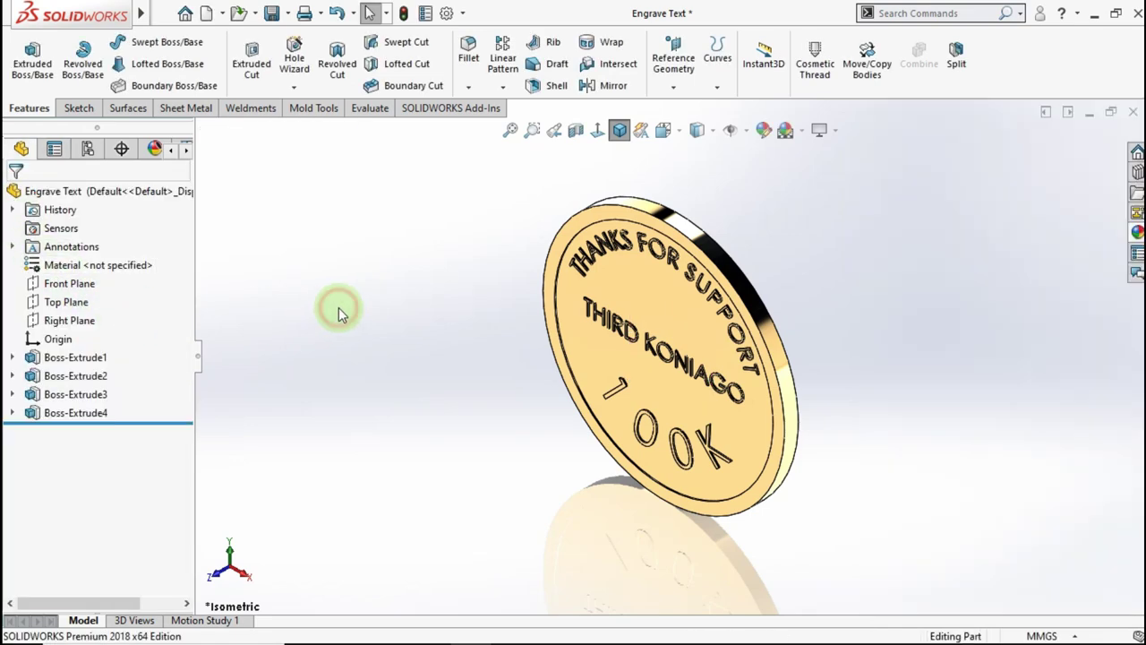
mouse_move(427, 320)
middle_down()
mouse_move(463, 292)
mouse_move(220, 359)
mouse_move(605, 374)
mouse_move(546, 486)
mouse_move(563, 507)
mouse_move(564, 474)
mouse_move(435, 563)
mouse_move(460, 550)
middle_up()
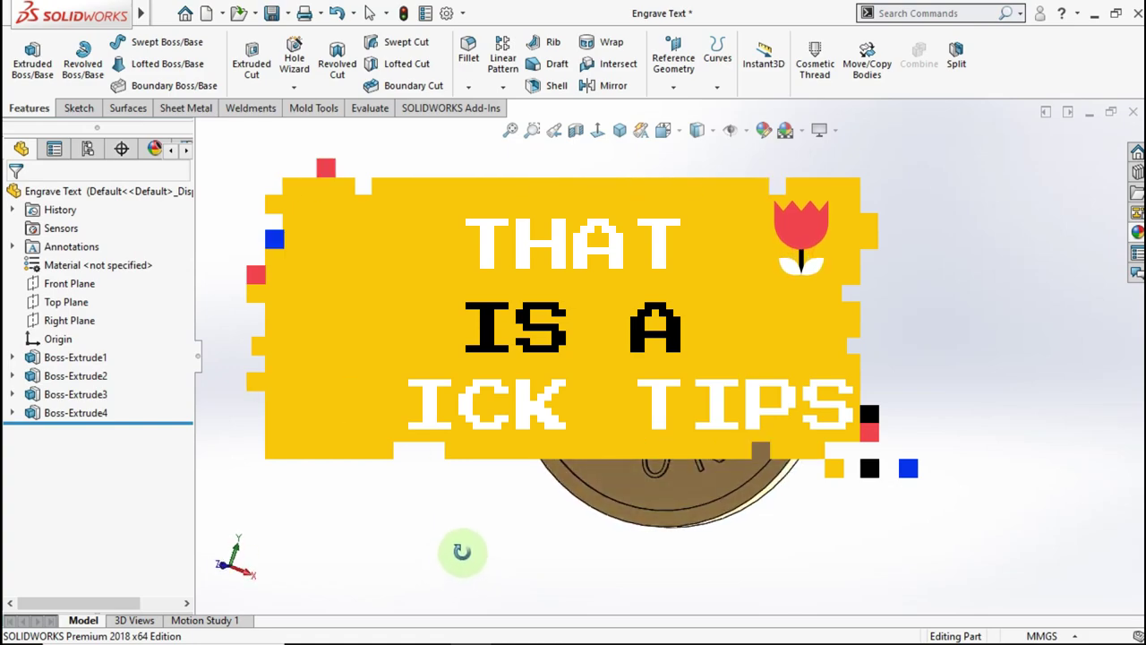